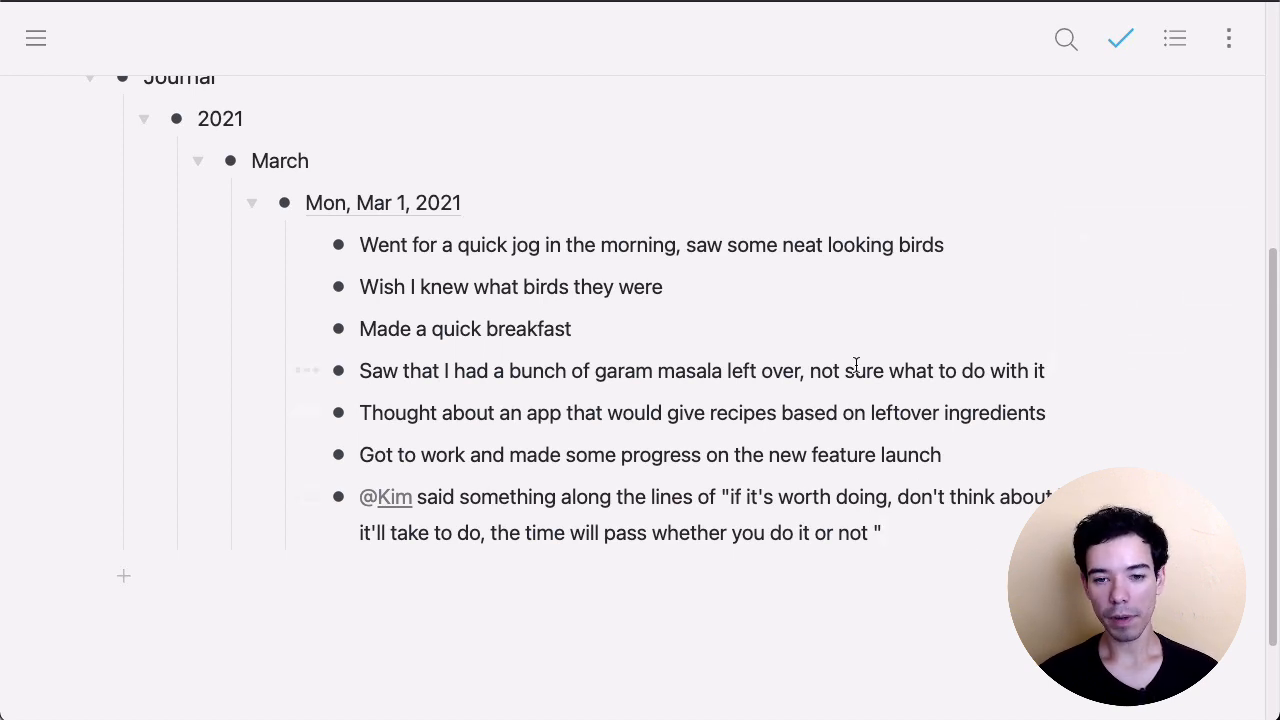
pyautogui.keyDown('shift'); pyautogui.click(946, 243); pyautogui.keyUp('shift')
pyautogui.click(945, 522)
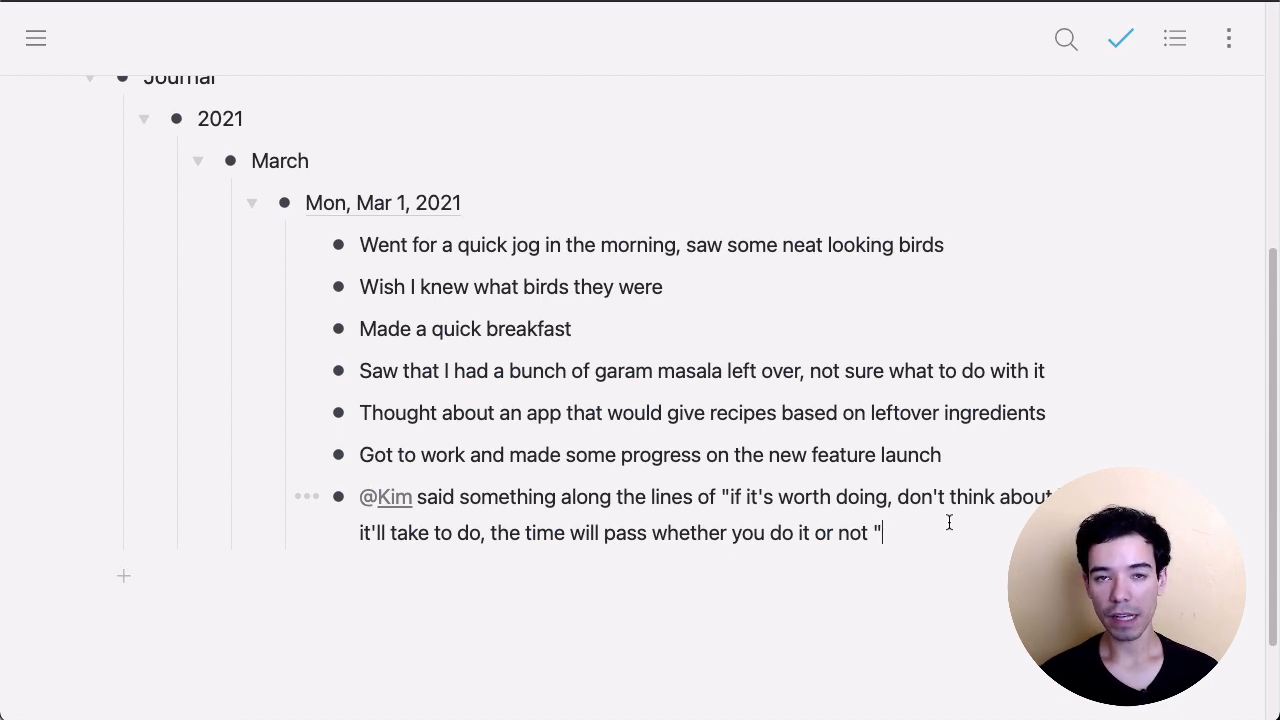
pyautogui.scroll(2, 949, 522)
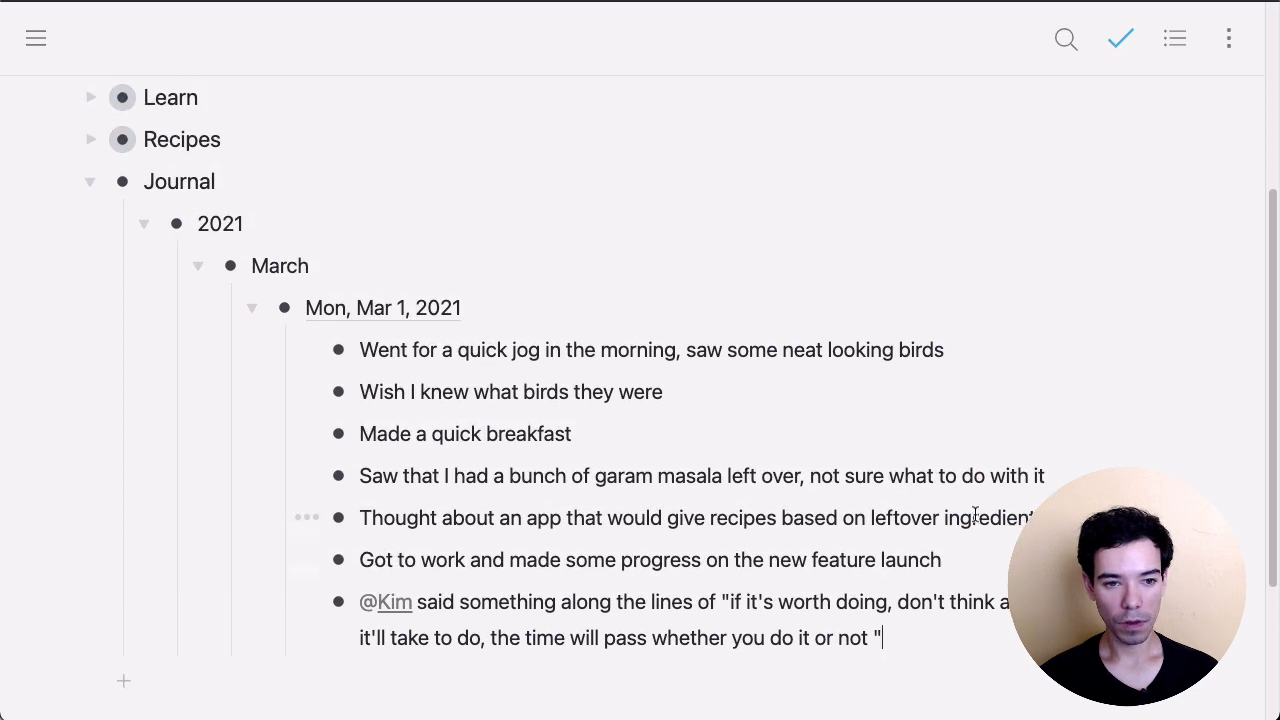
pyautogui.click(1012, 339)
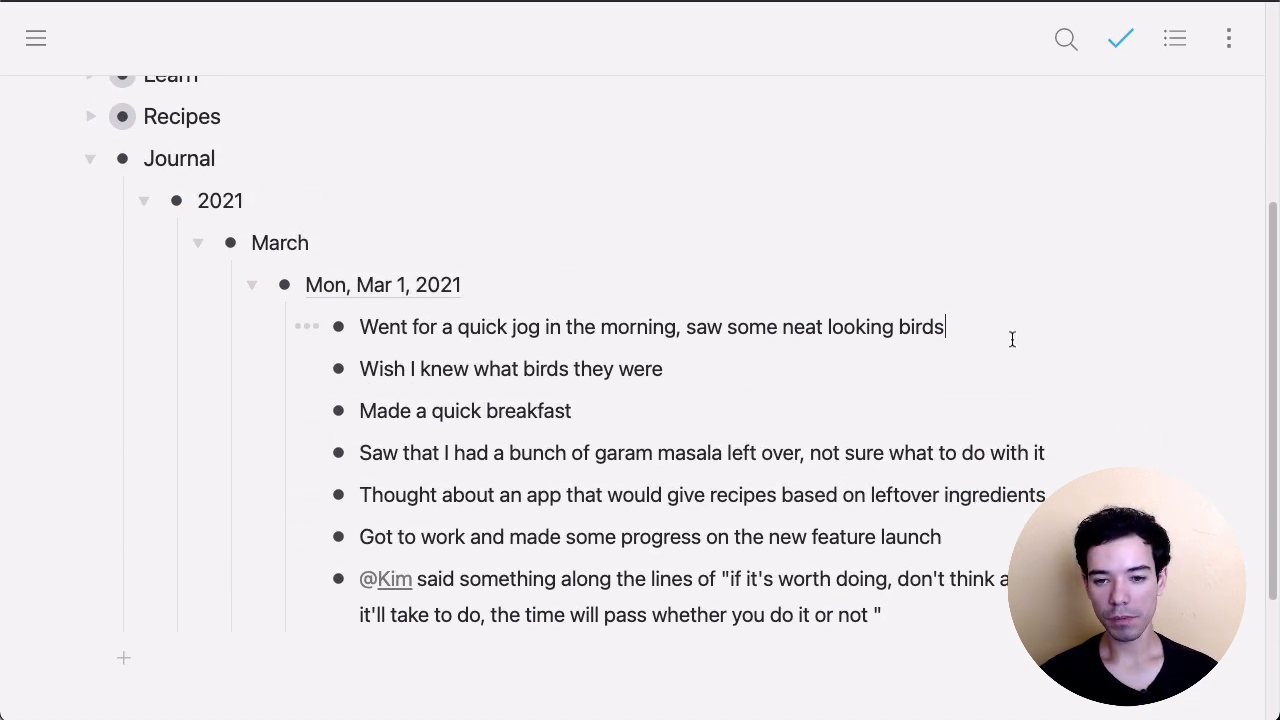
pyautogui.click(720, 360)
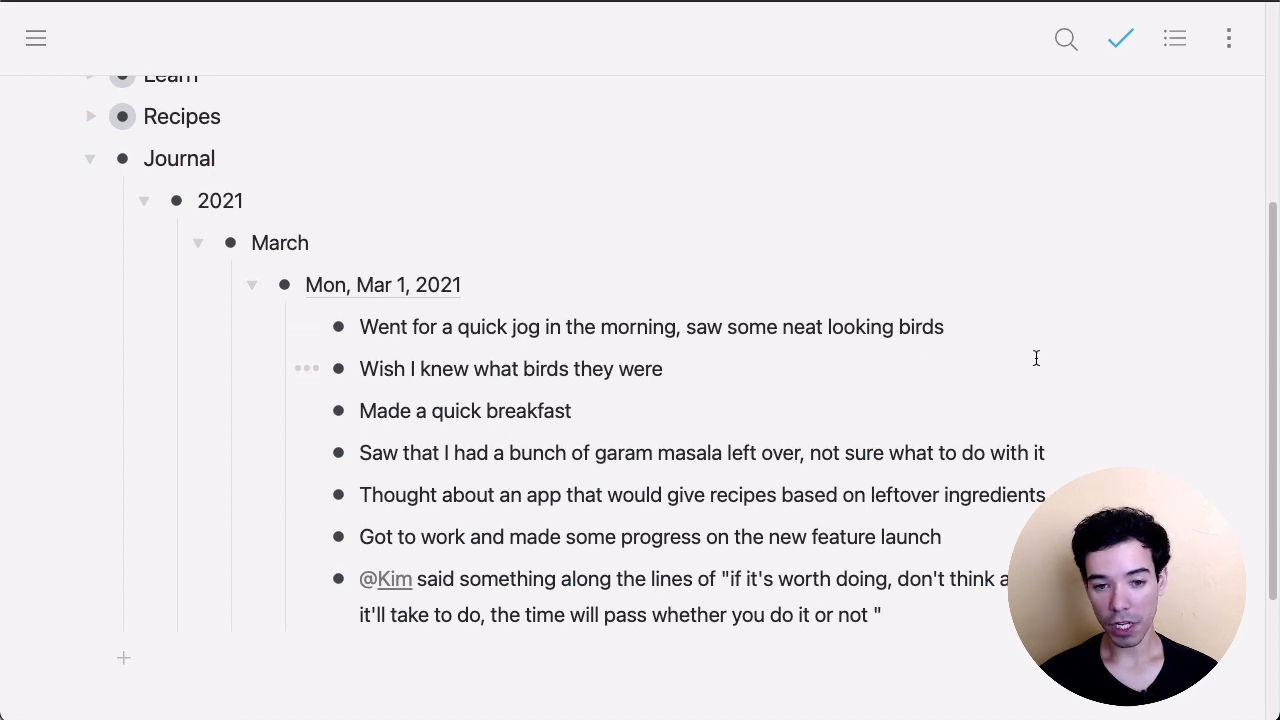
pyautogui.scroll(2, 1036, 358)
# - Mirror the journal bullet "Wish I knew what birds they were" to the end of the Learn list, below "Classical guitar"
pyautogui.tripleClick(682, 432)
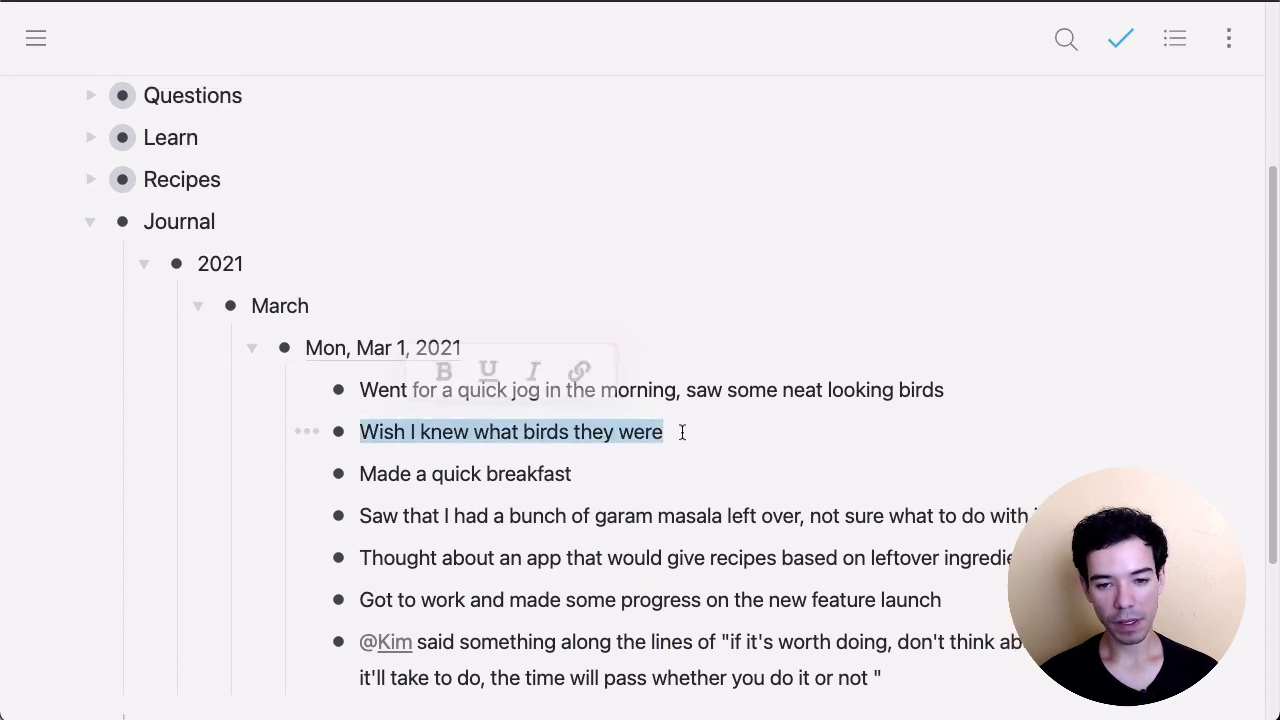
pyautogui.click(690, 434)
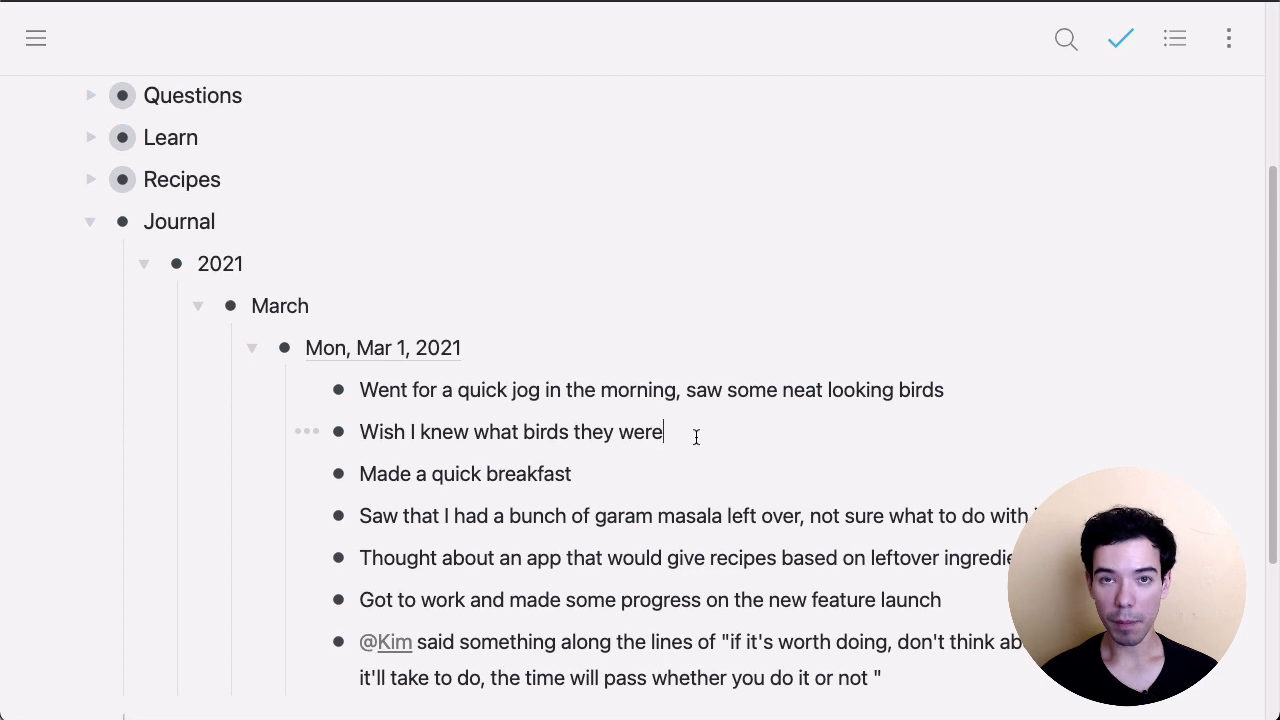
pyautogui.press('super+shift+c')
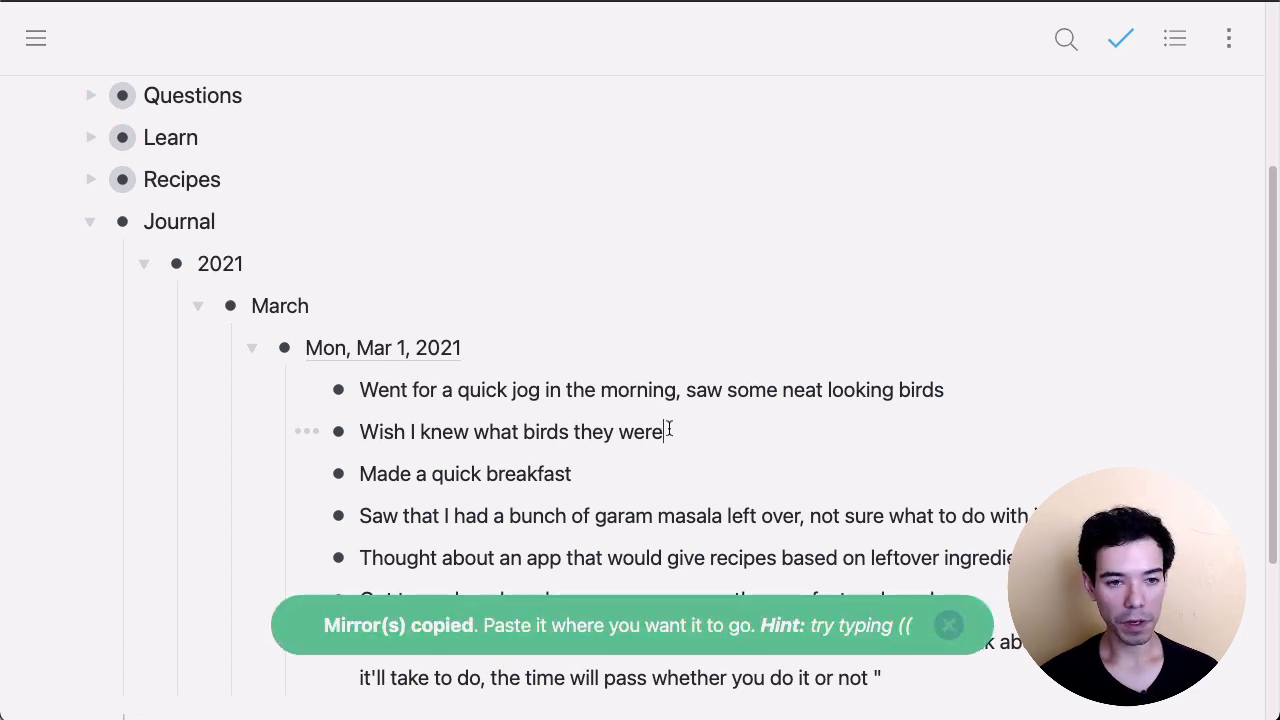
pyautogui.click(90, 137)
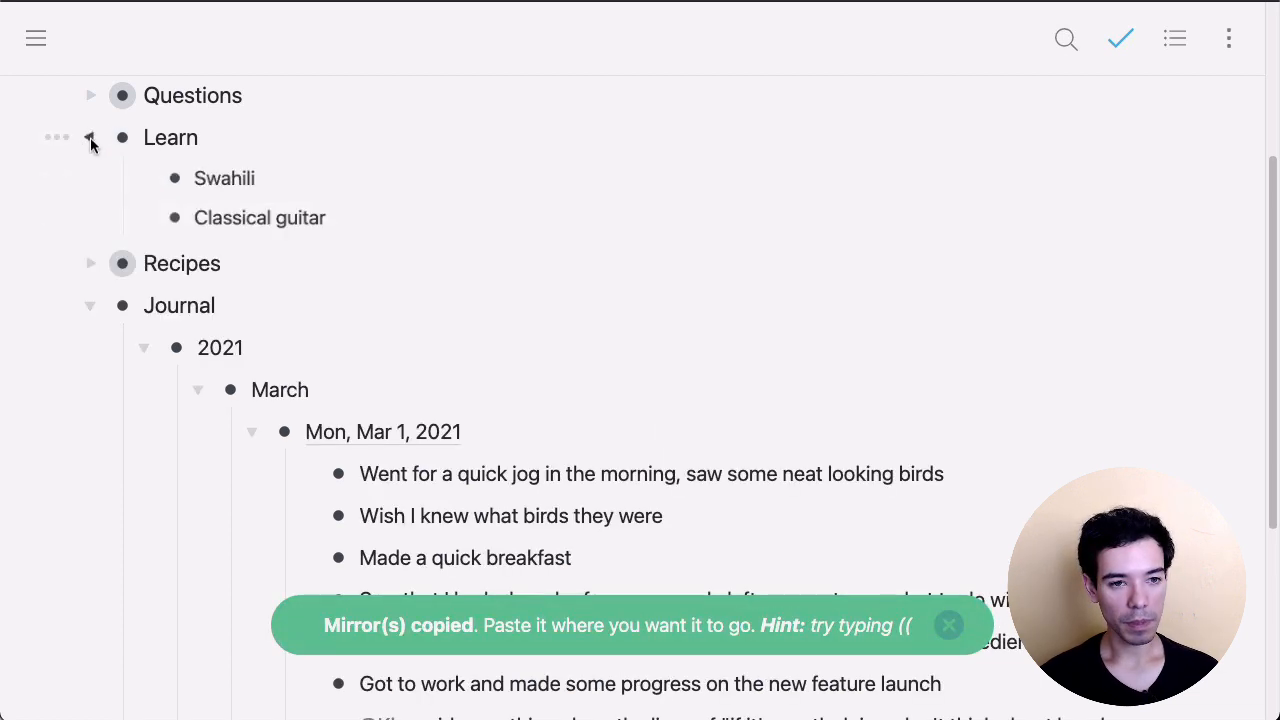
pyautogui.click(374, 223)
pyautogui.press('super+v')
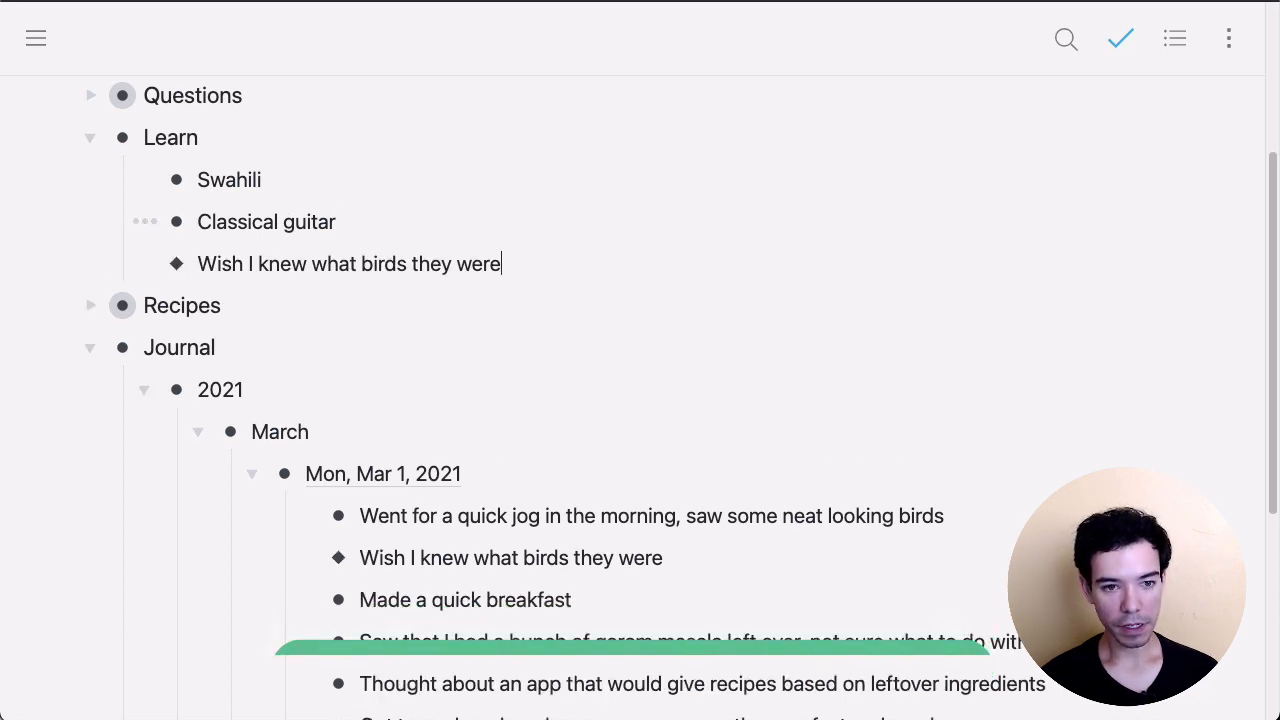
# - Add the bullet "Learn how to spot birds" above the mirrored bullet in Learn and nest the mirror beneath it
pyautogui.press('super+Left')
pyautogui.press('Return')
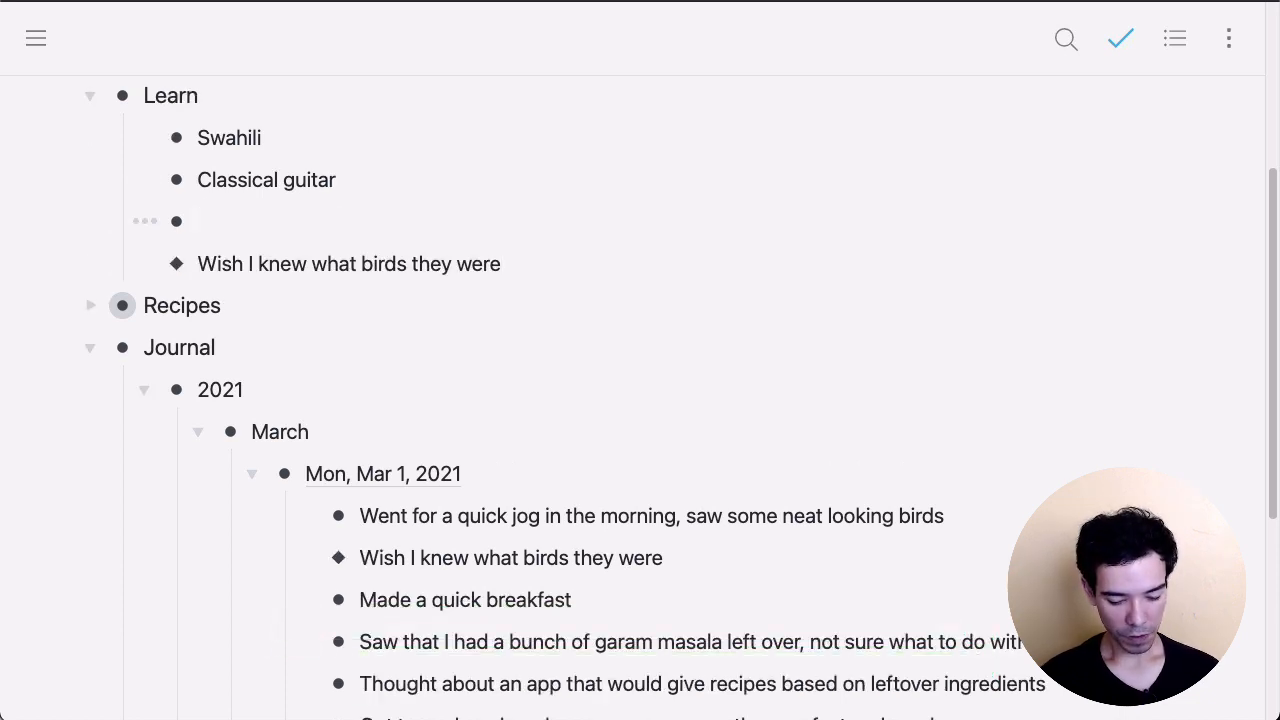
pyautogui.write('Learn how to')
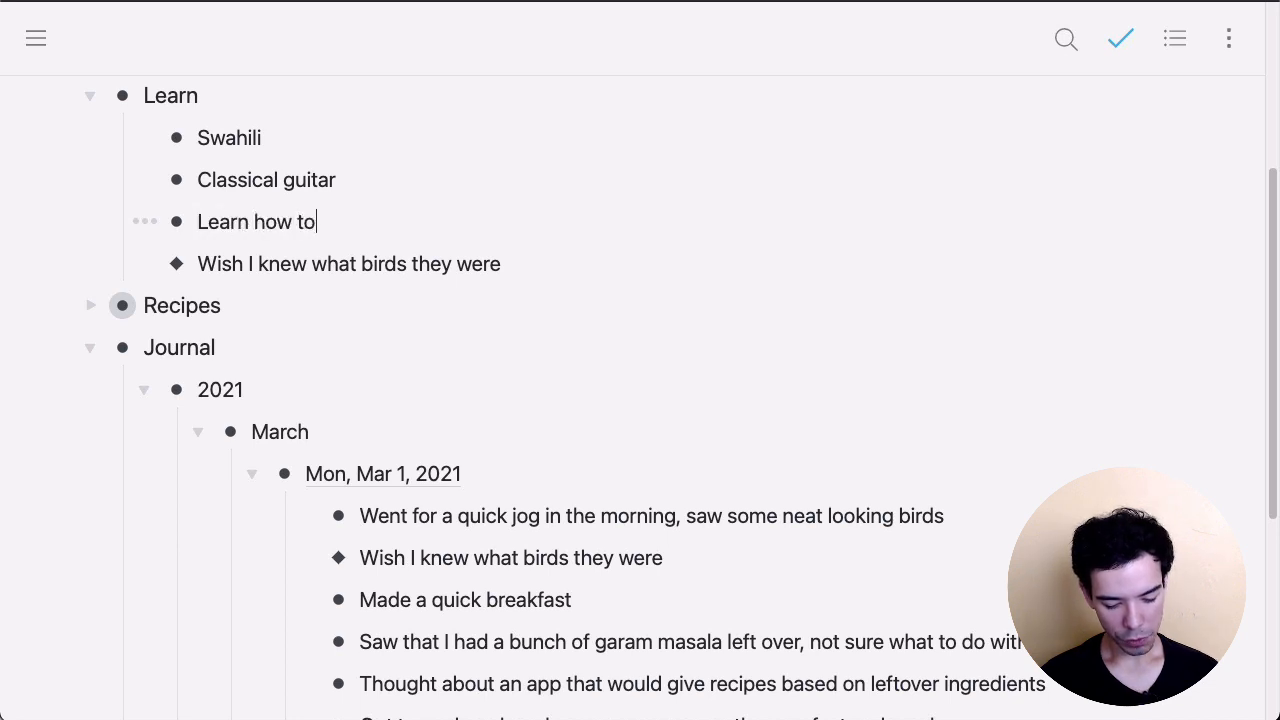
pyautogui.write(' spot birds')
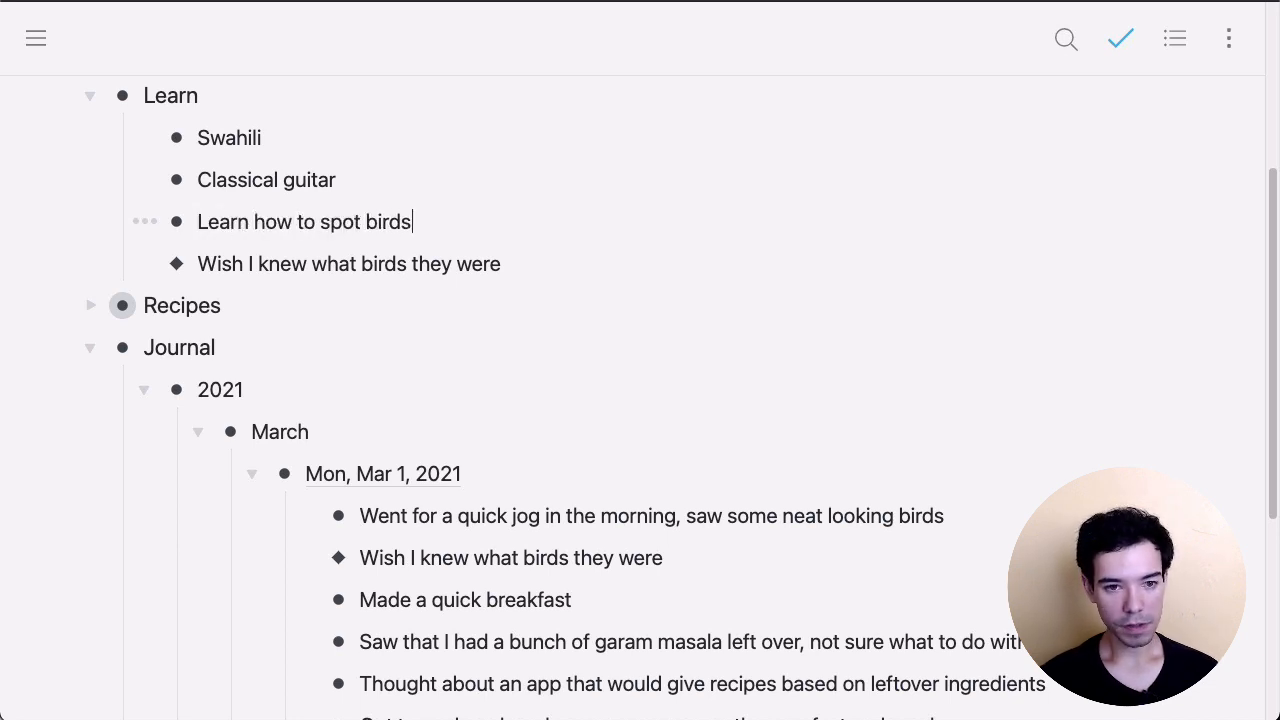
pyautogui.press('Down')
pyautogui.press('Tab')
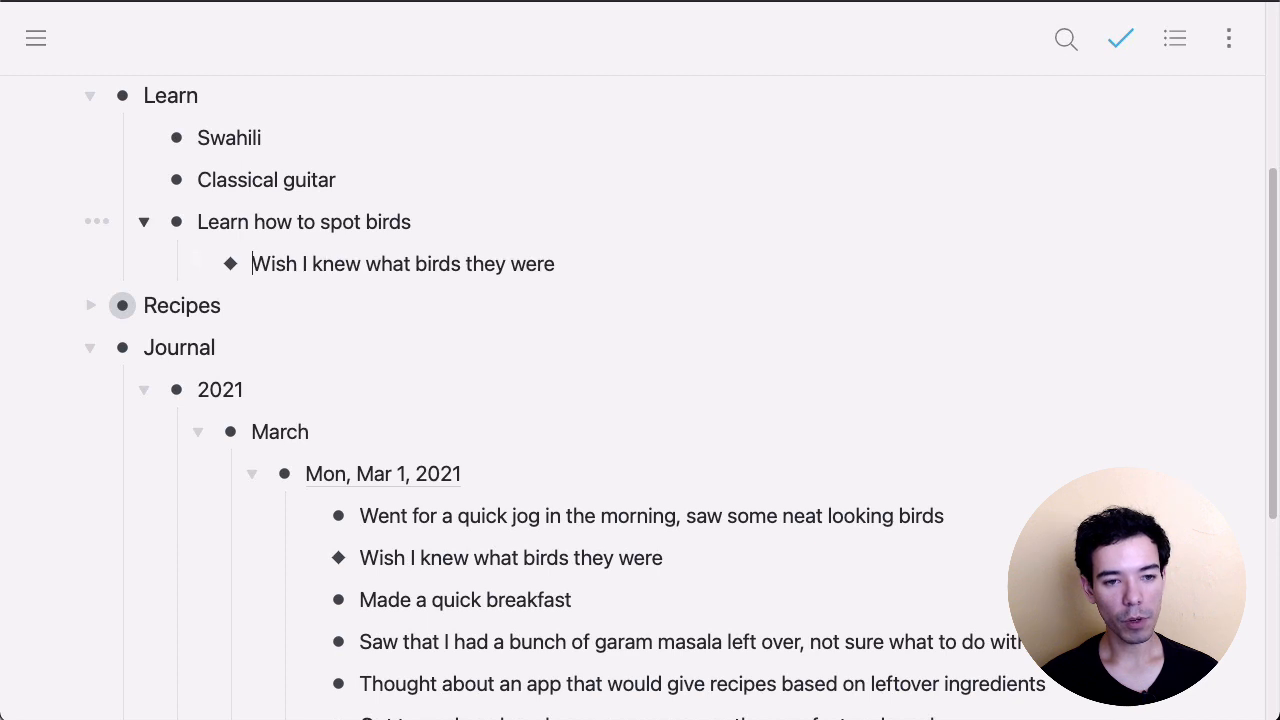
# - Collapse and re-expand "Learn how to spot birds" to view its nested mirror
pyautogui.click(143, 221)
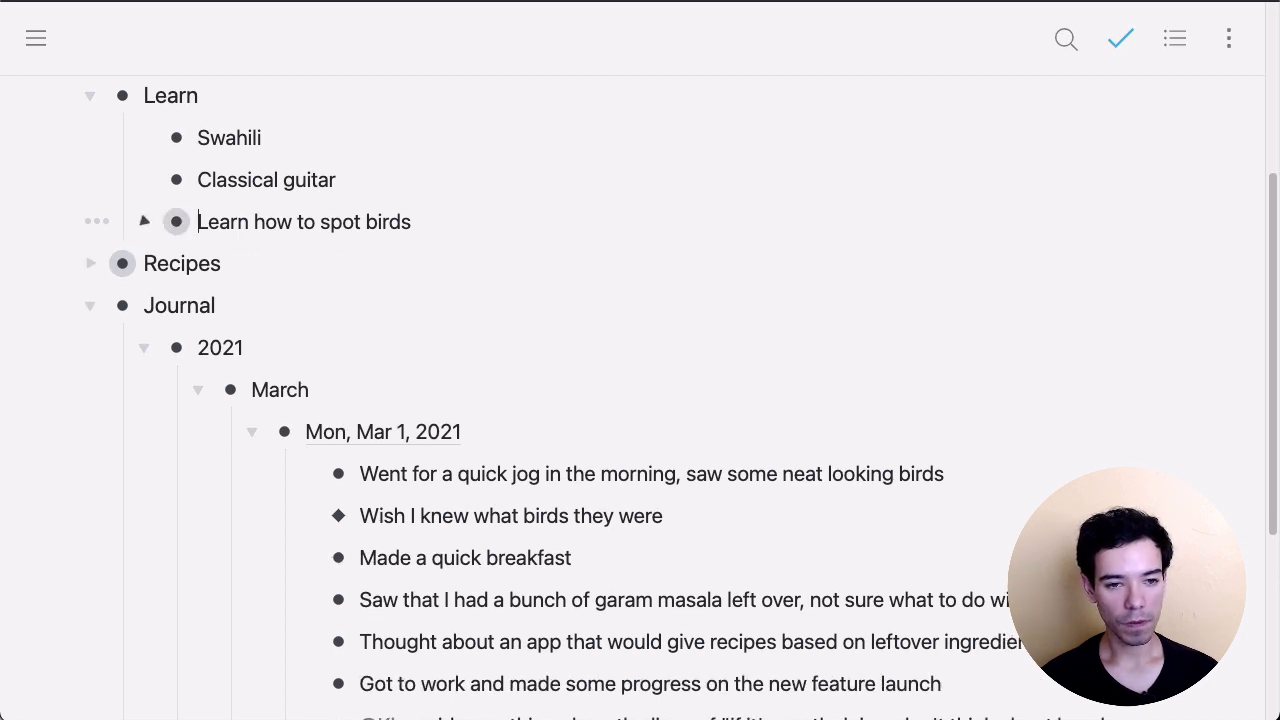
pyautogui.click(144, 221)
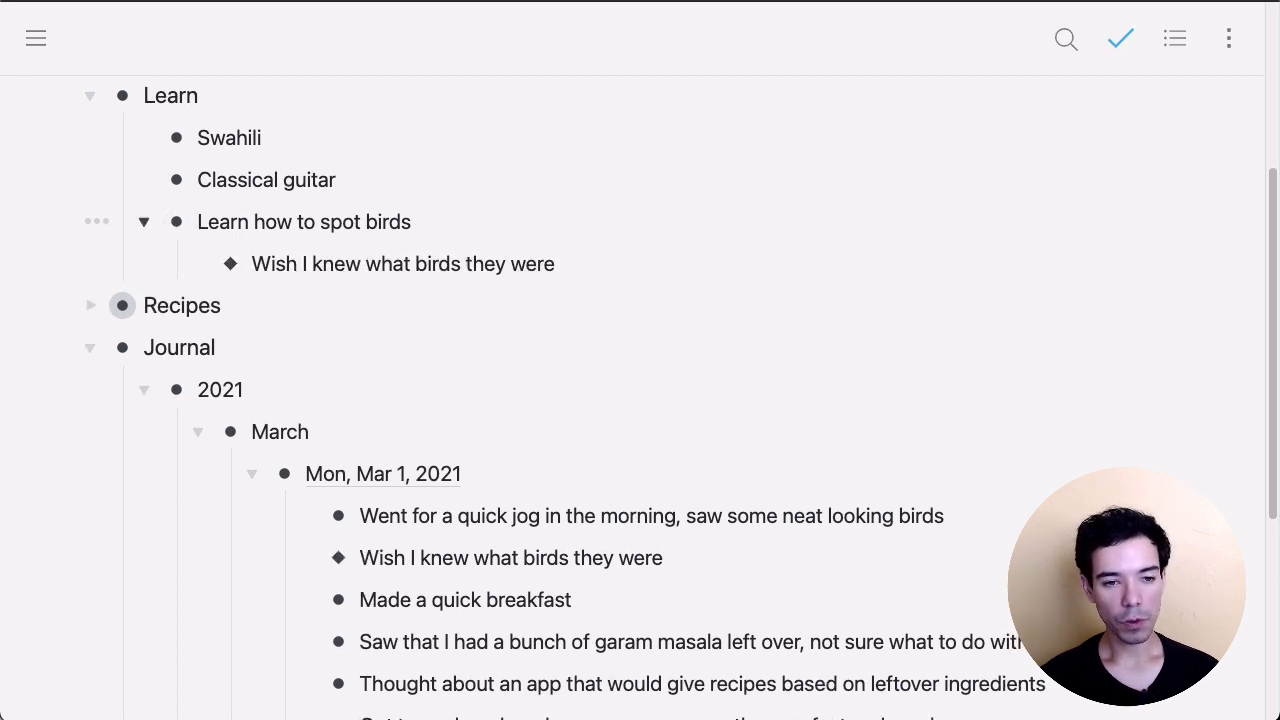
pyautogui.click(144, 221)
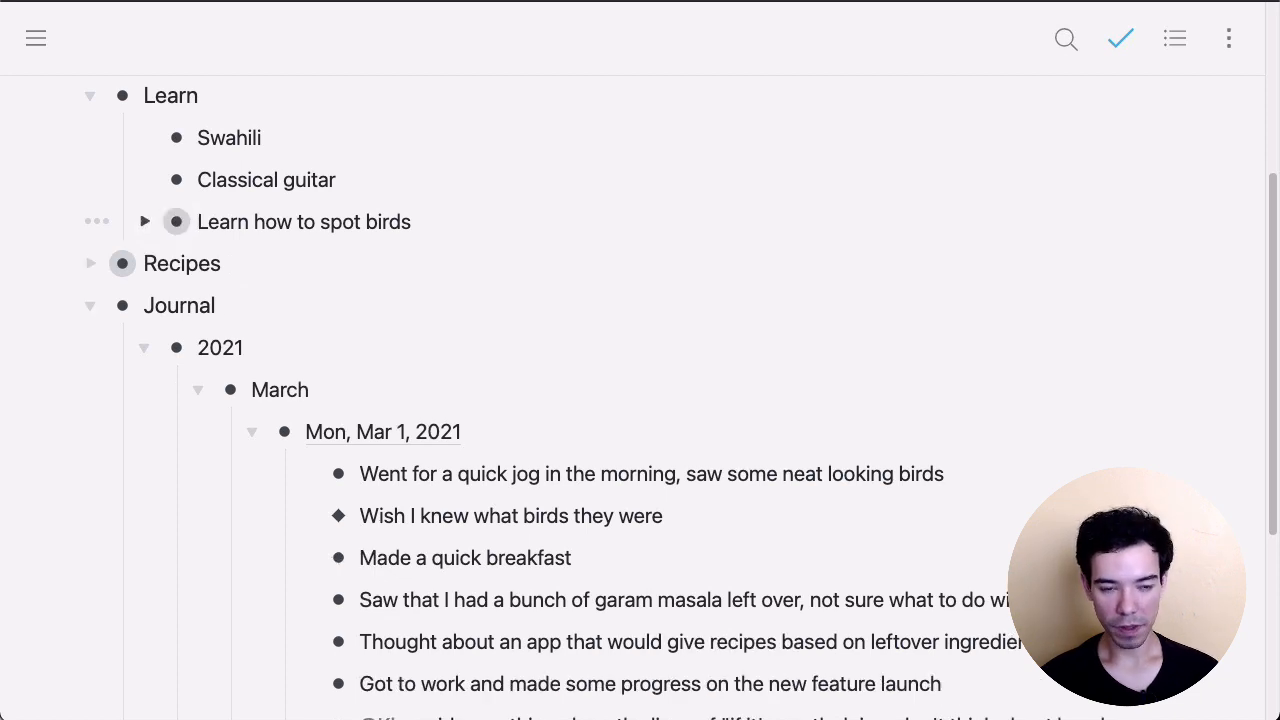
pyautogui.hotkey('ctrl', 'Down')
pyautogui.click(565, 265)
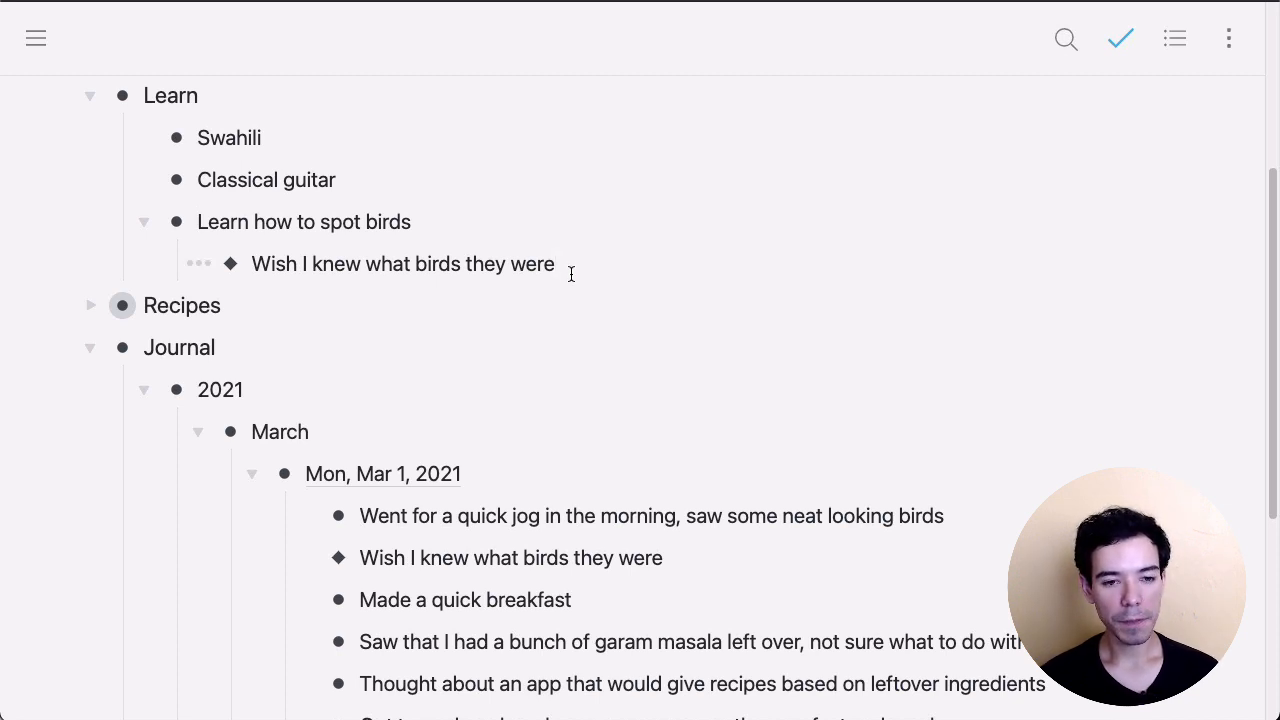
# - Show all mirrors of the nested birds bullet and go to its Mon, Mar 1, 2021 location in the Journal
pyautogui.click(194, 268)
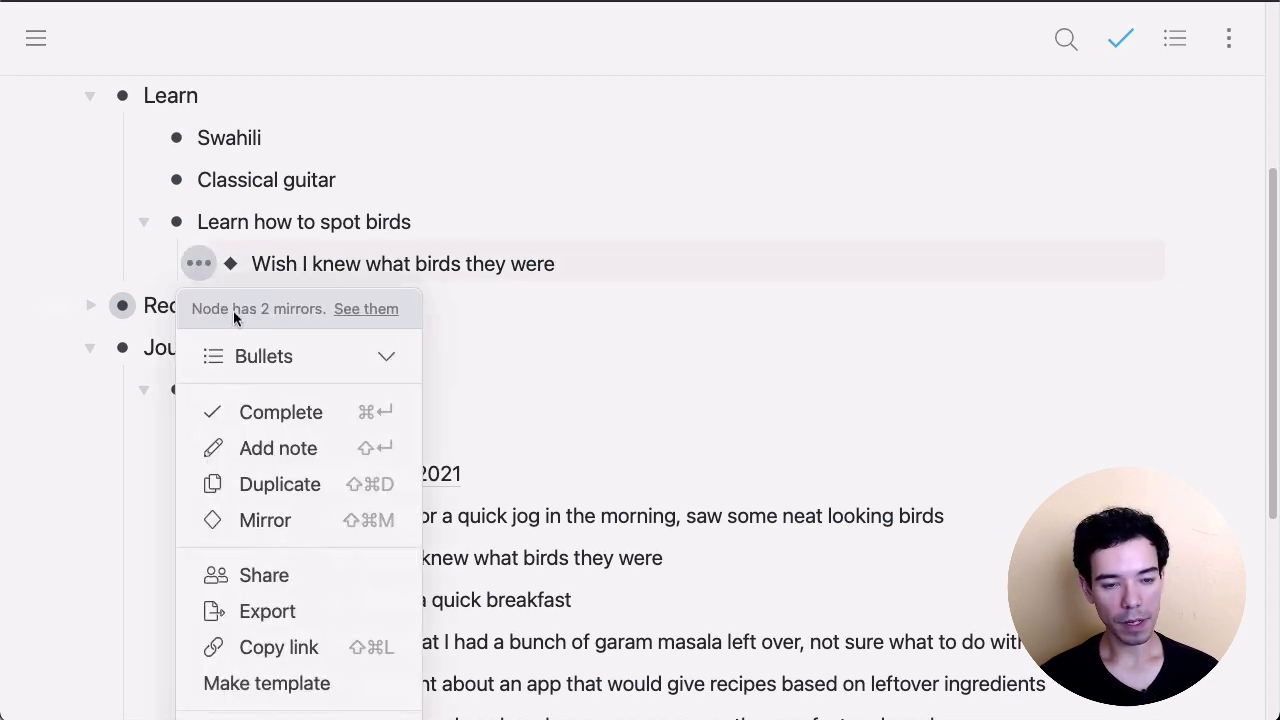
pyautogui.click(373, 312)
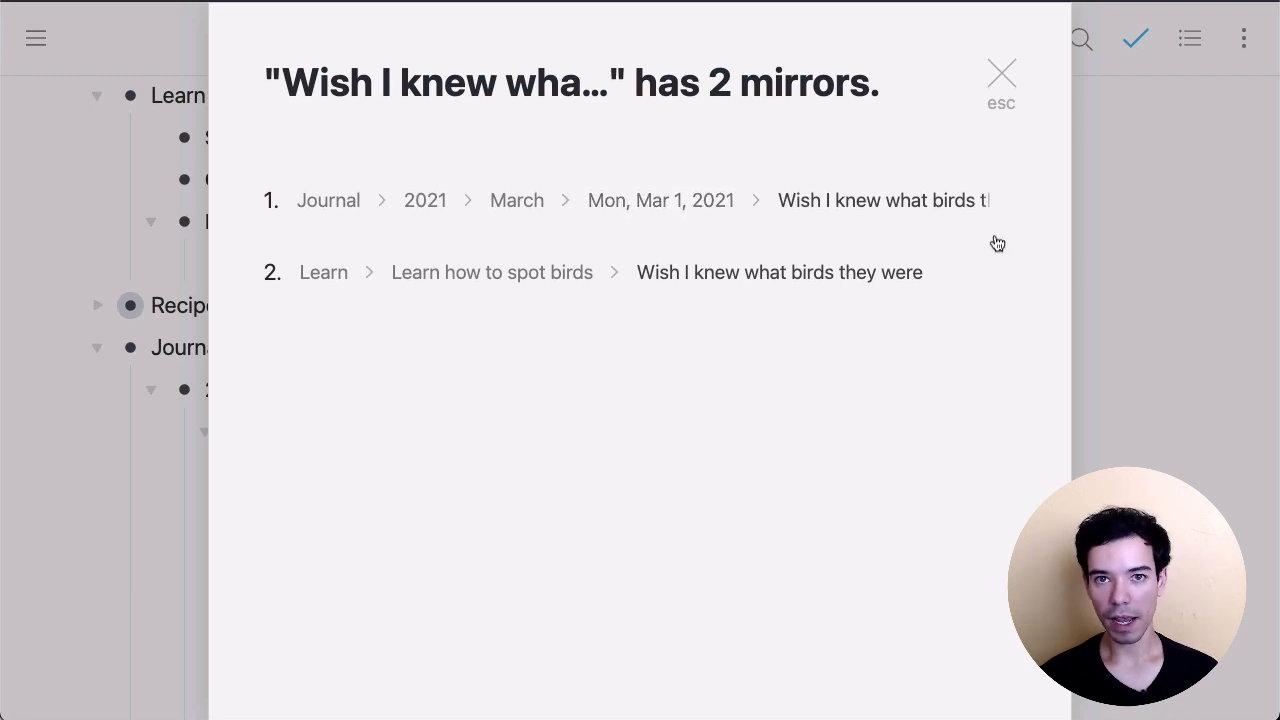
pyautogui.click(680, 201)
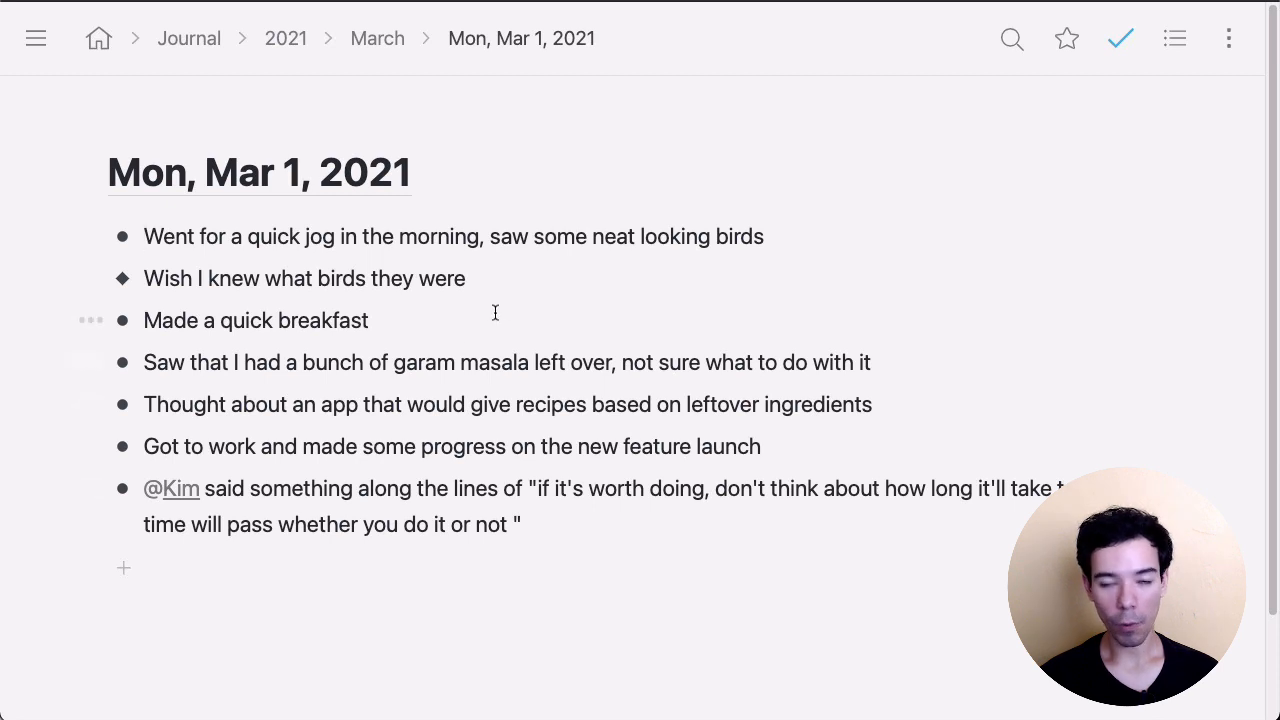
pyautogui.click(574, 309)
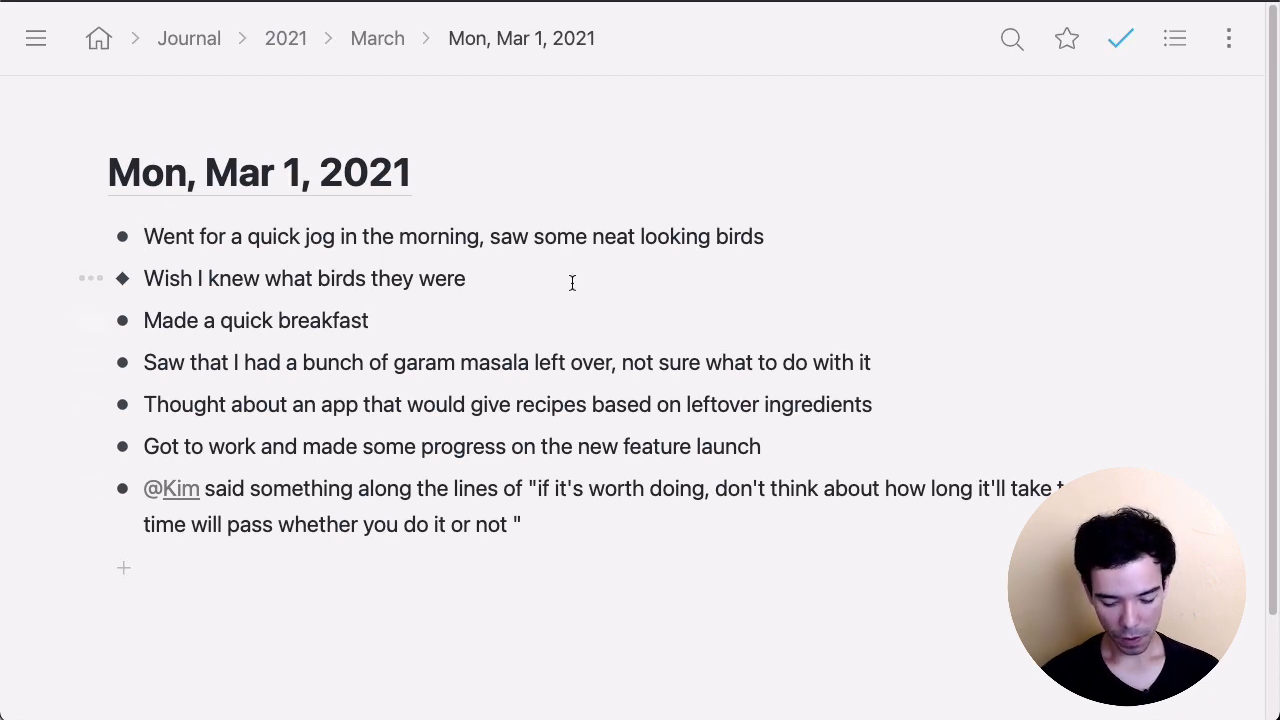
# - Zoom out from the Mon, Mar 1, 2021 entry to the full outline
pyautogui.hotkey('alt', 'Left')
pyautogui.hotkey('alt', 'Left')
pyautogui.hotkey('alt', 'Left')
pyautogui.hotkey('alt', 'Left')
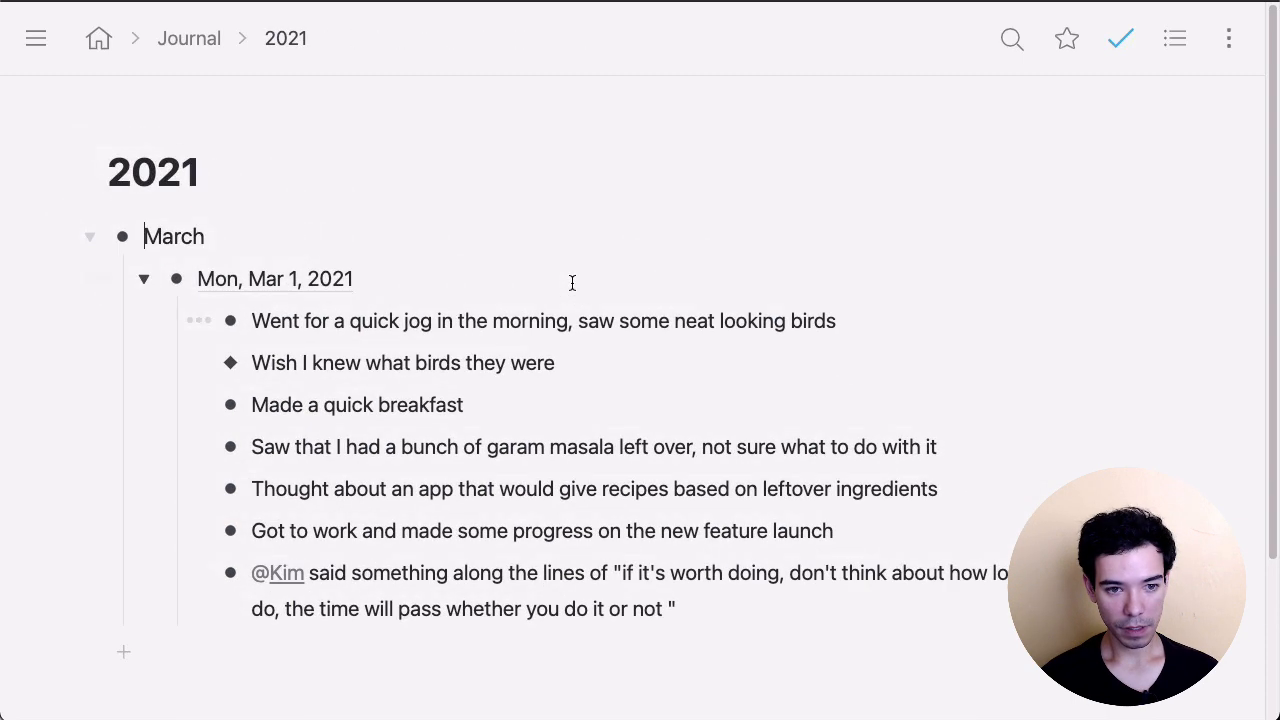
pyautogui.scroll(-5, 572, 283)
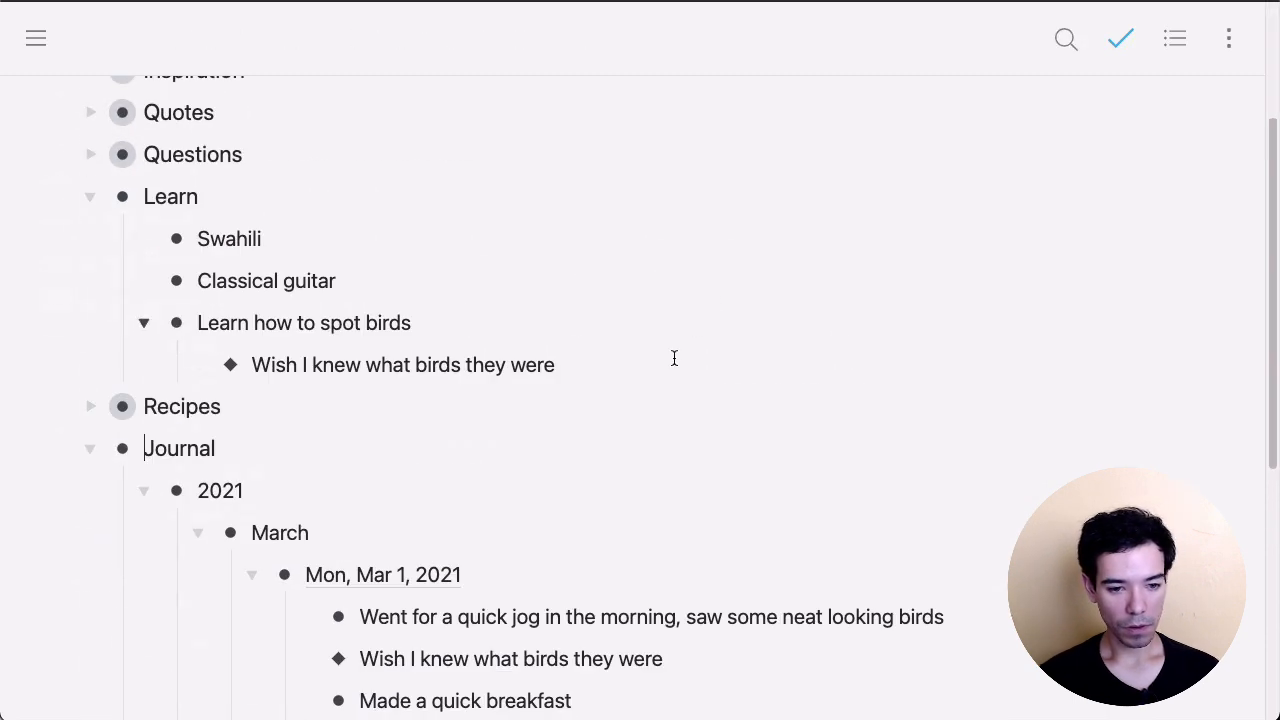
pyautogui.click(756, 426)
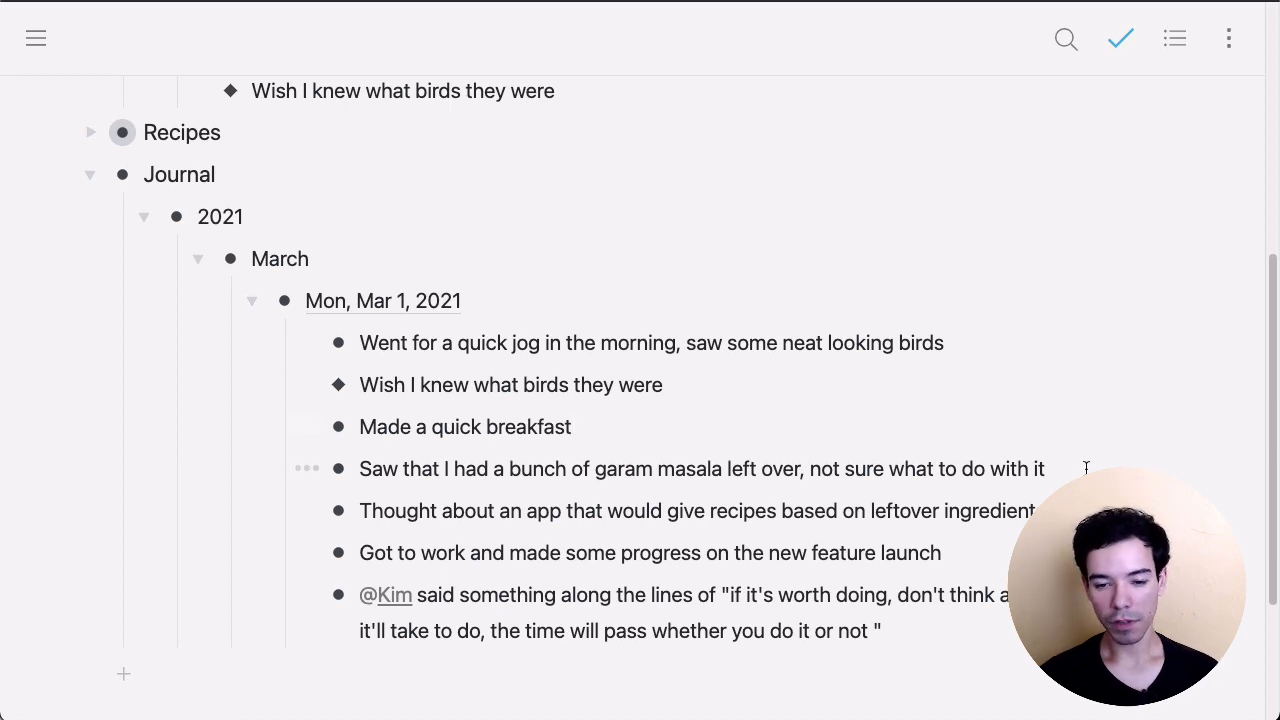
# - Copy the journal bullet "Thought about an app that would give recipes based on leftover ingredients" as a mirror
pyautogui.scroll(-1, 1082, 469)
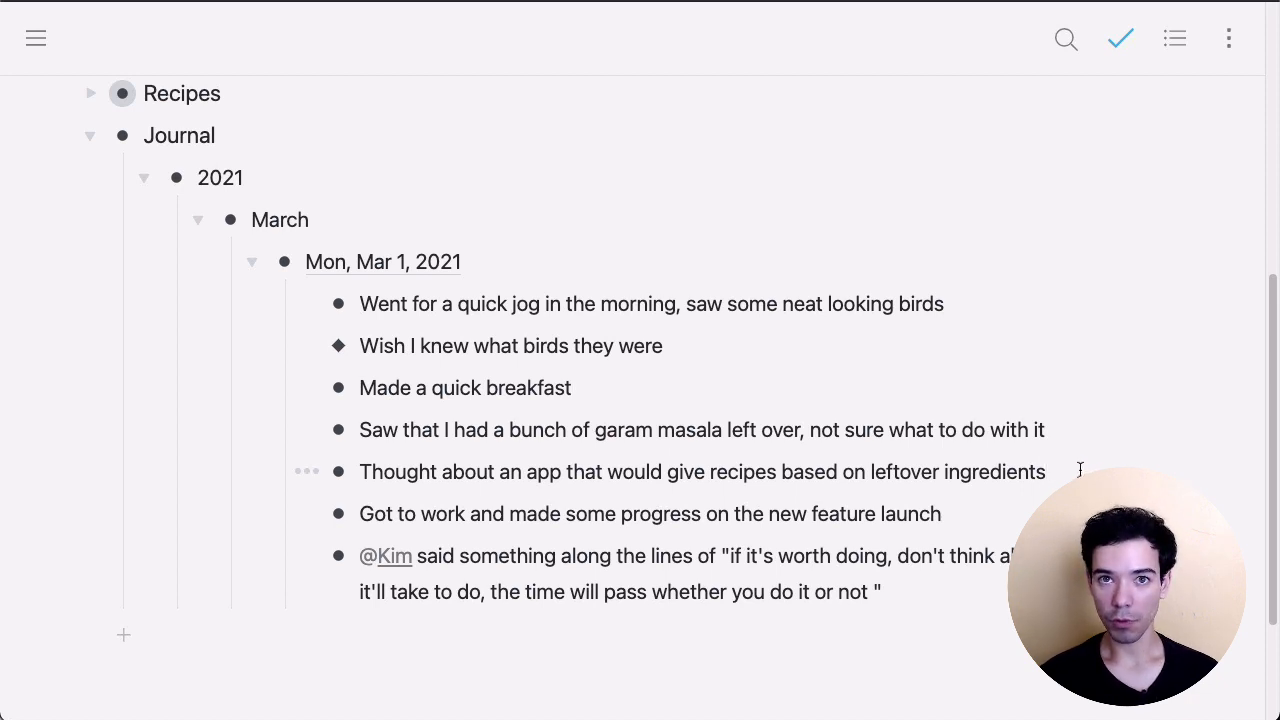
pyautogui.scroll(2, 1080, 469)
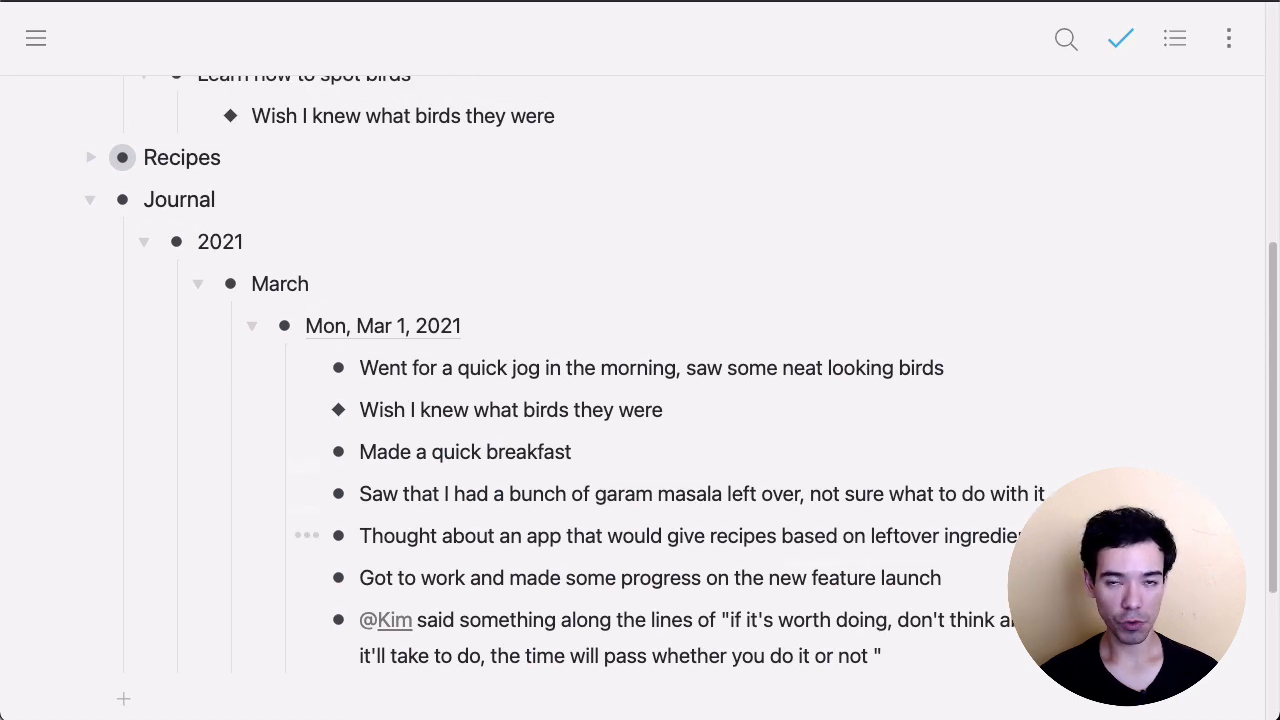
pyautogui.scroll(1, 1080, 469)
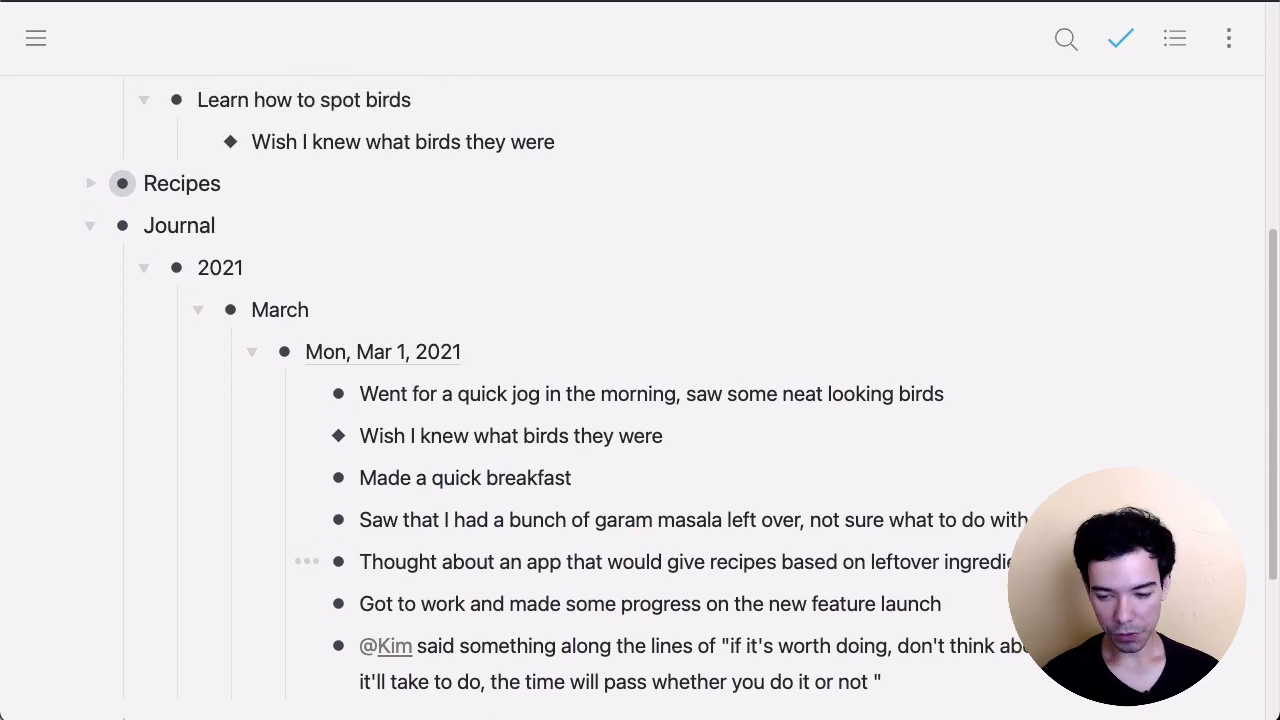
pyautogui.press('super+c')
pyautogui.press('super+c')
# - Collapse Learn, expand Ideas, and paste the copied mirror below "Restaurant that teaches you how to cook what you order"
pyautogui.scroll(4, 196, 399)
pyautogui.scroll(1, 97, 223)
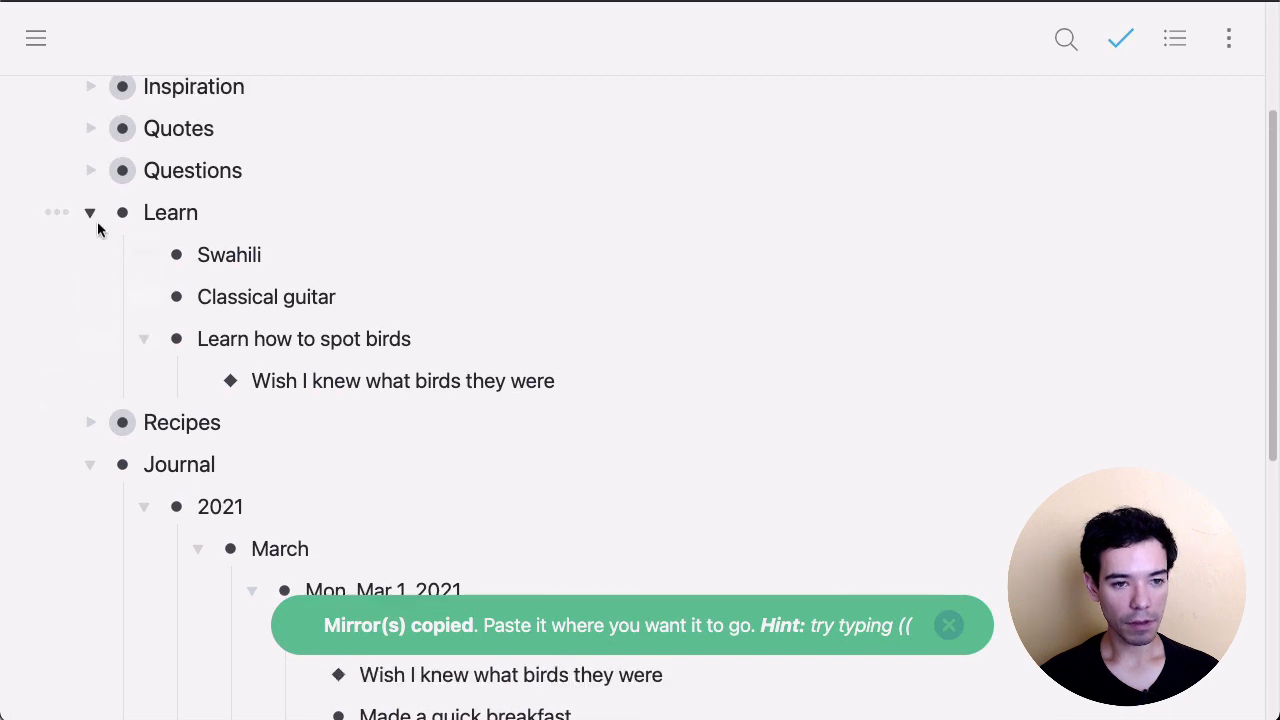
pyautogui.click(91, 214)
pyautogui.scroll(2, 93, 226)
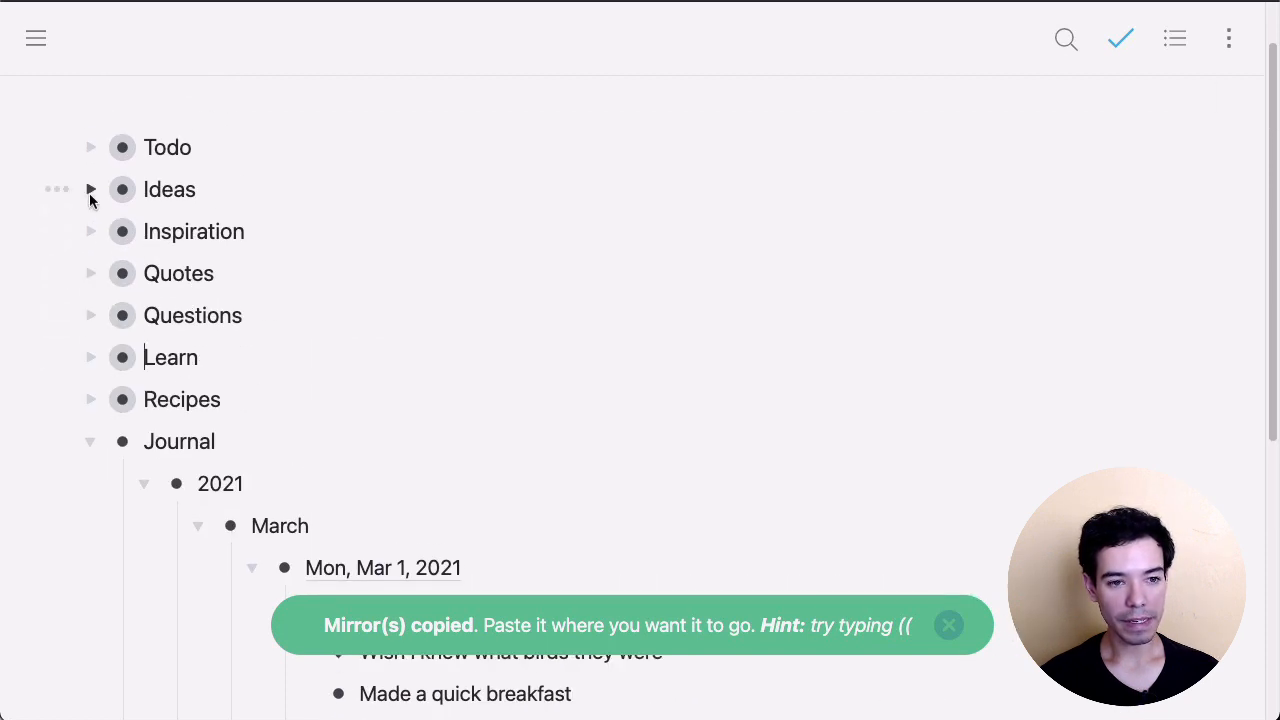
pyautogui.click(89, 190)
pyautogui.click(753, 314)
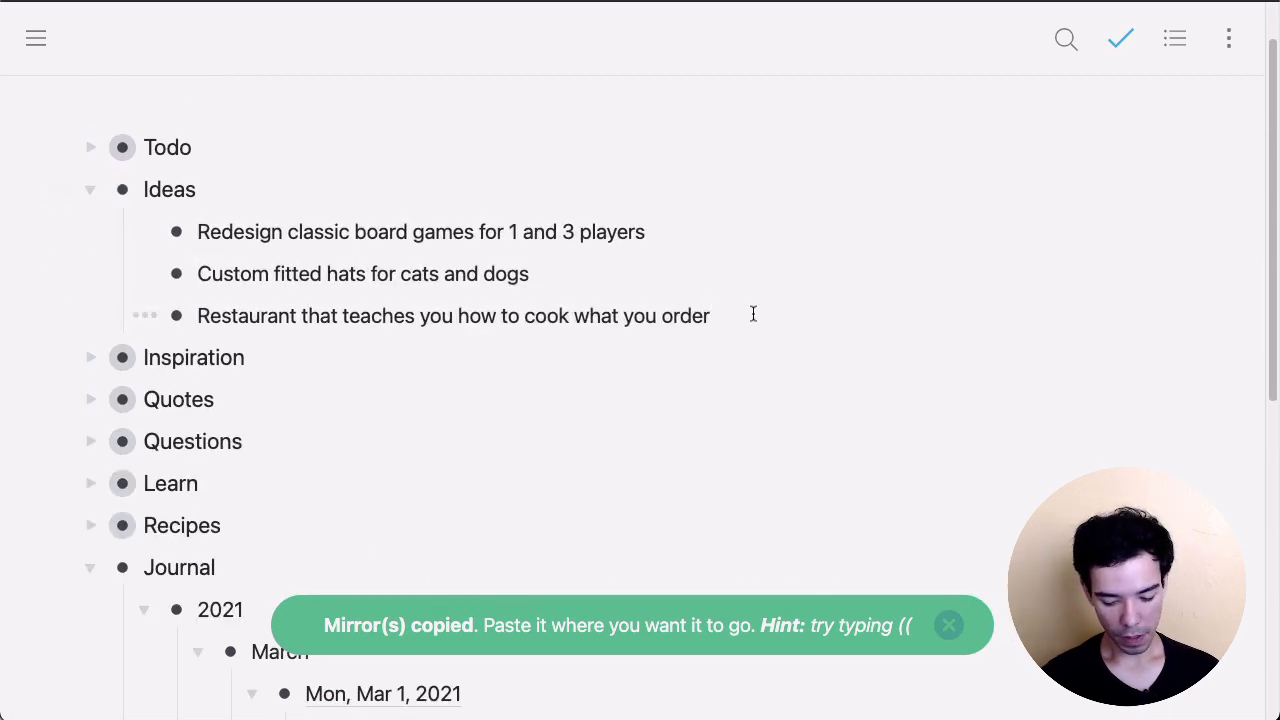
pyautogui.press('Return')
pyautogui.hotkey('ctrl', 'v')
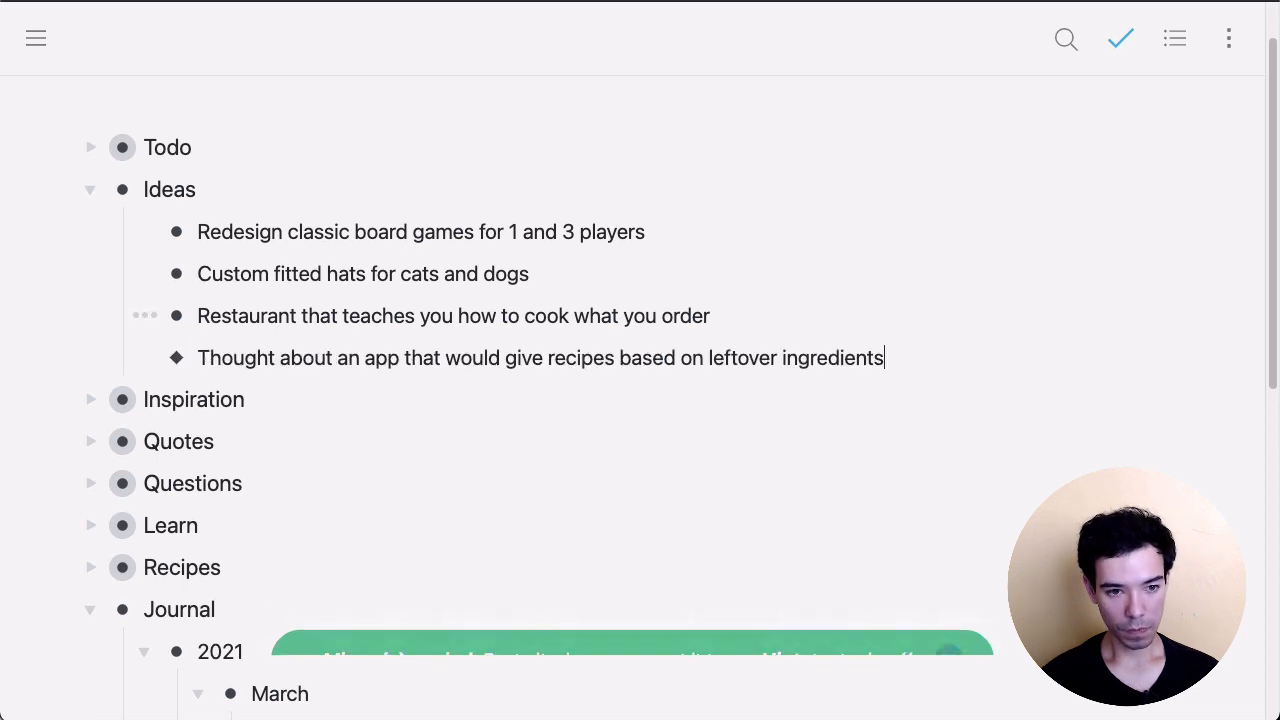
# - Add the bullet "AI powered recipe app based on leftover ingredients" directly above the mirrored app idea in Ideas
pyautogui.press('Return')
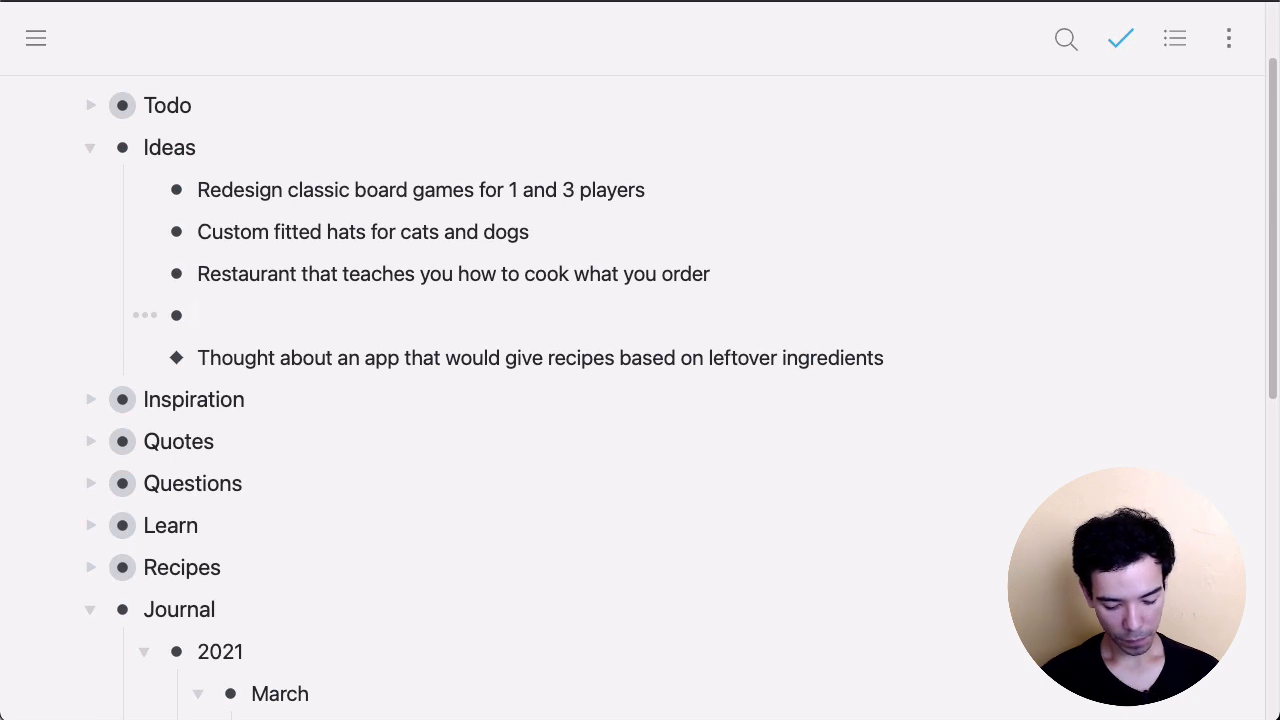
pyautogui.write('AI powered ')
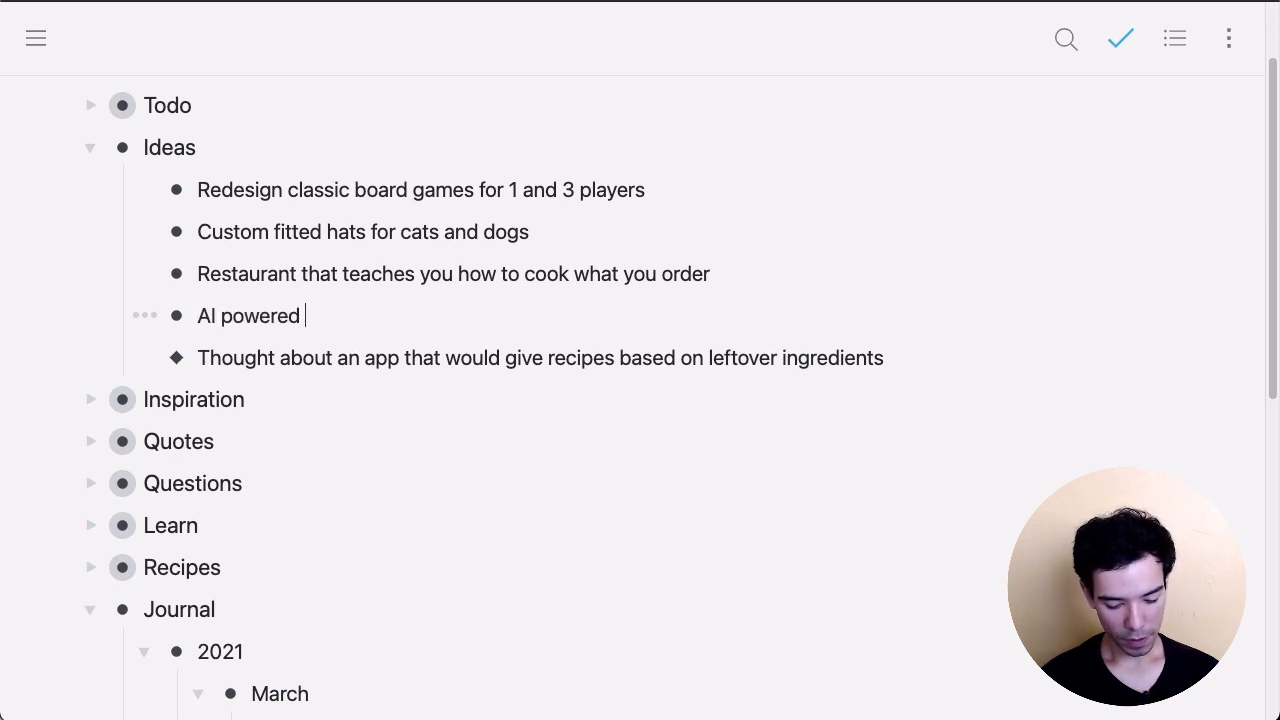
pyautogui.write('recipe app')
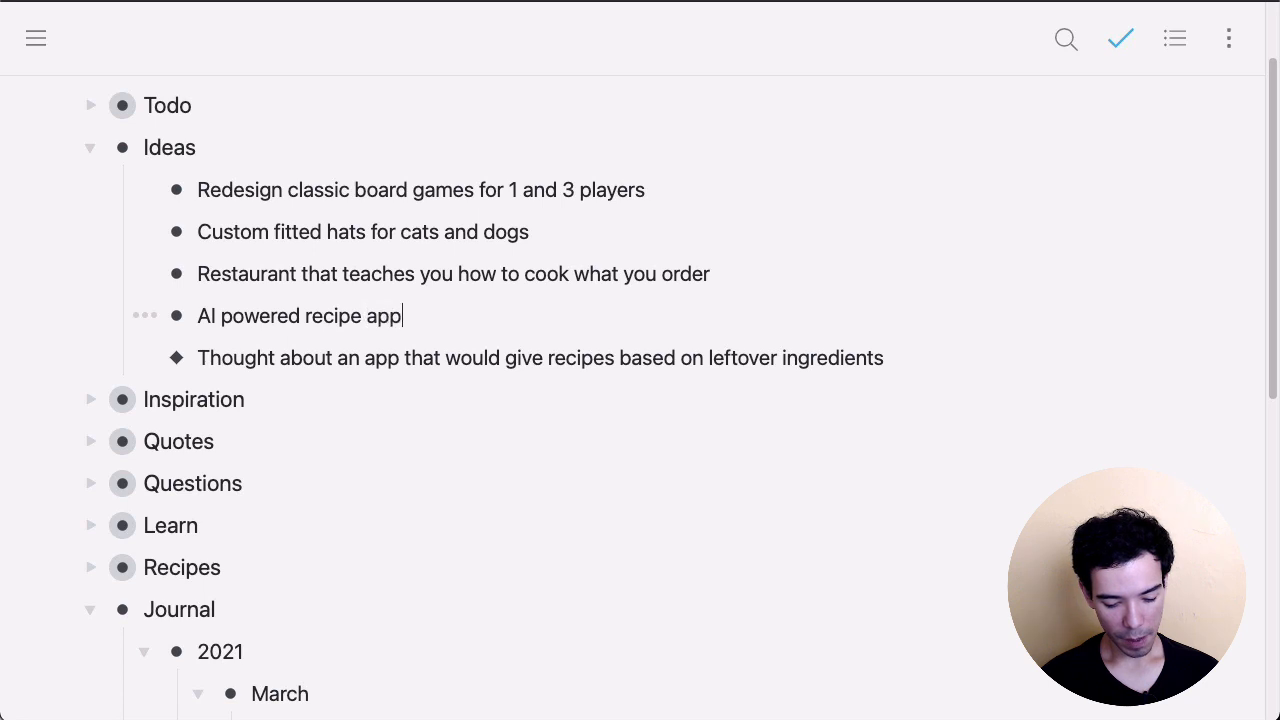
pyautogui.write(' based on l')
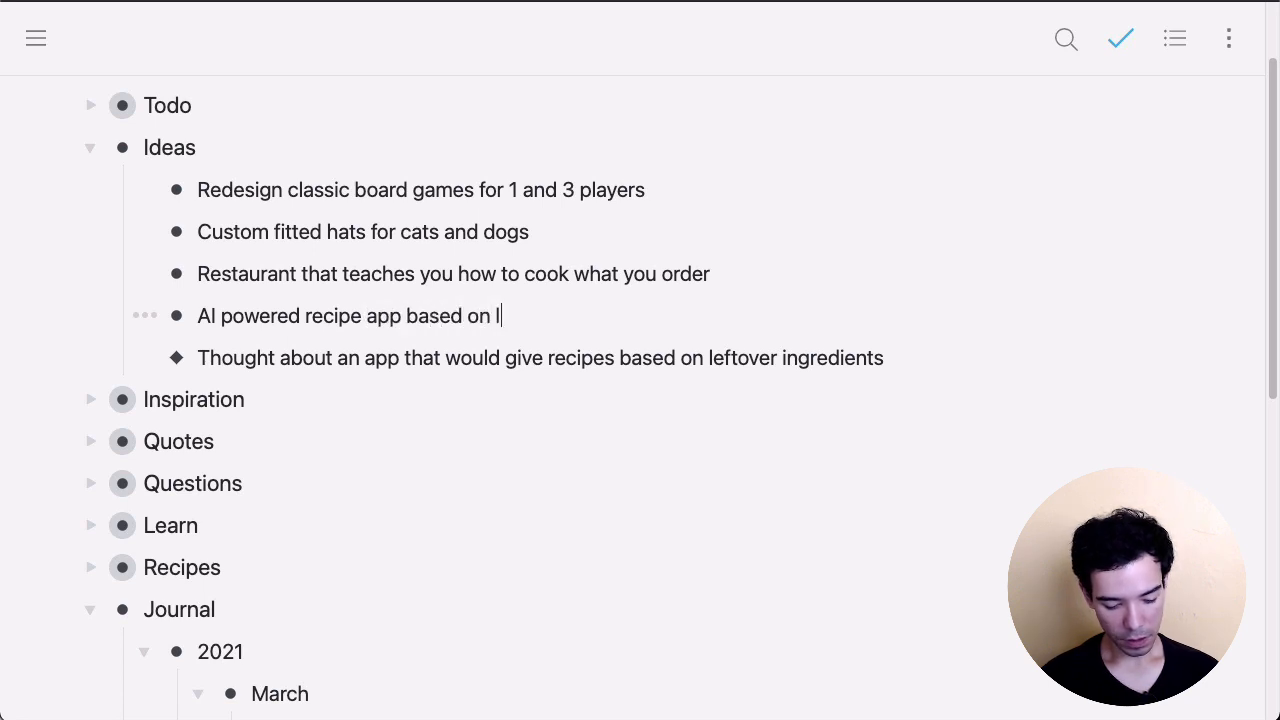
pyautogui.write('eftover i')
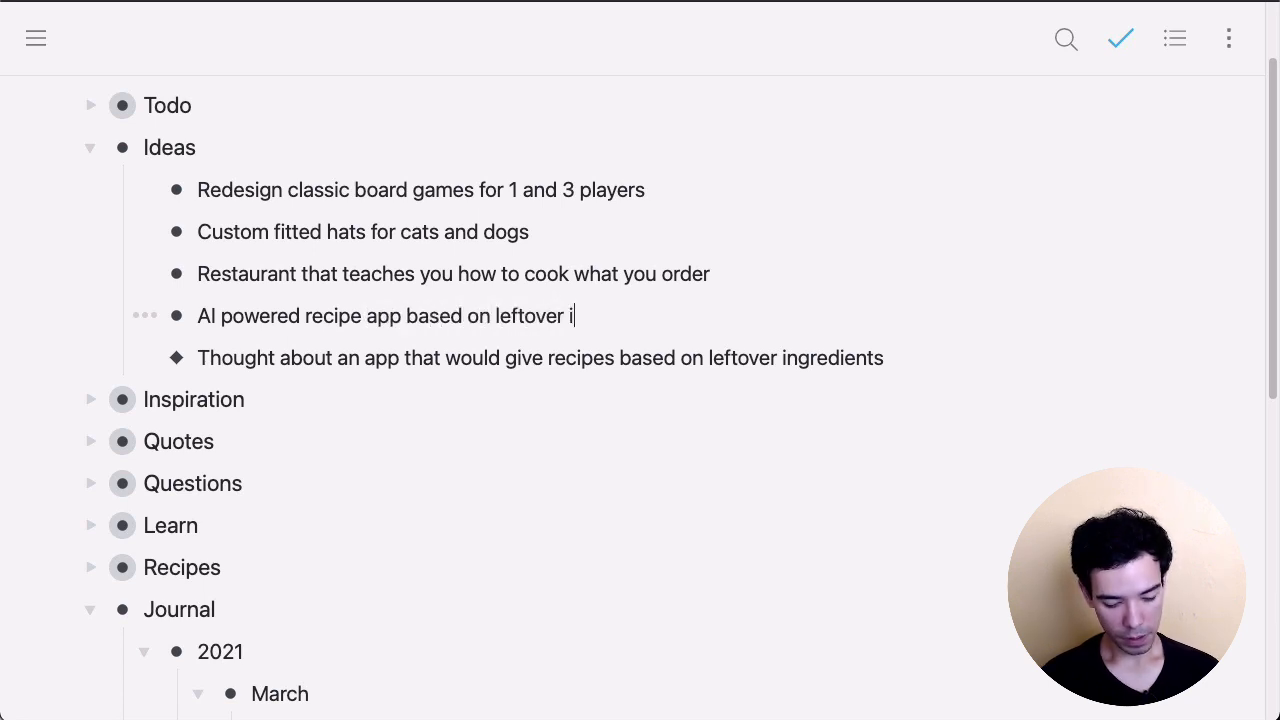
pyautogui.write('ngrediente')
pyautogui.press('BackSpace')
pyautogui.write('s')
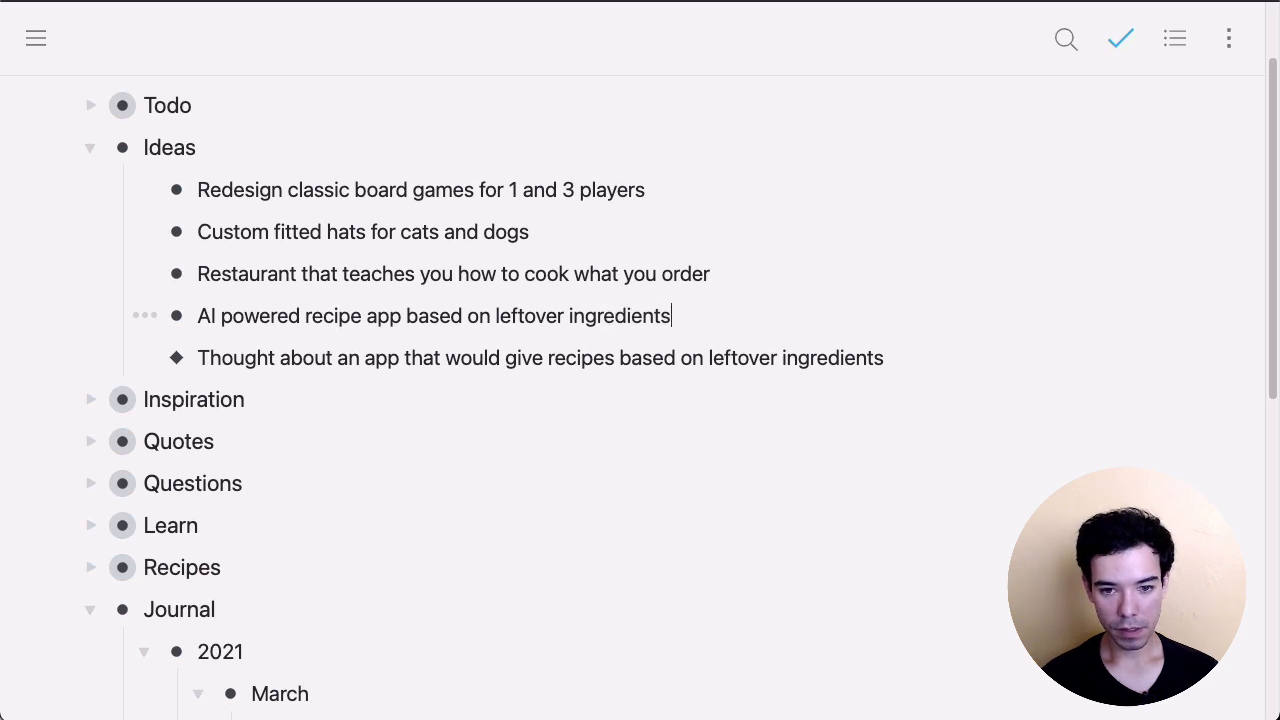
# - Nest the mirrored app idea under "AI powered recipe app based on leftover ingredients", then collapse that bullet and Ideas
pyautogui.press('Tab')
pyautogui.press('Up')
pyautogui.hotkey('ctrl', 'Up')
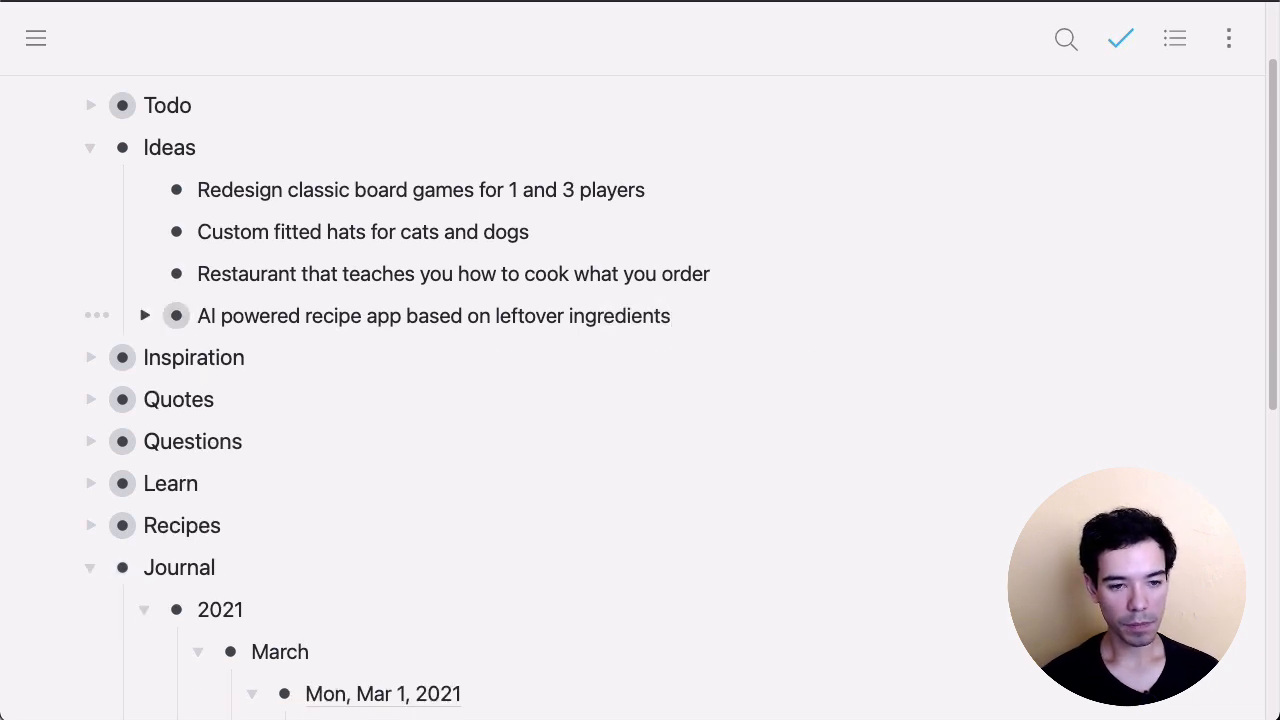
pyautogui.scroll(-2, 1172, 380)
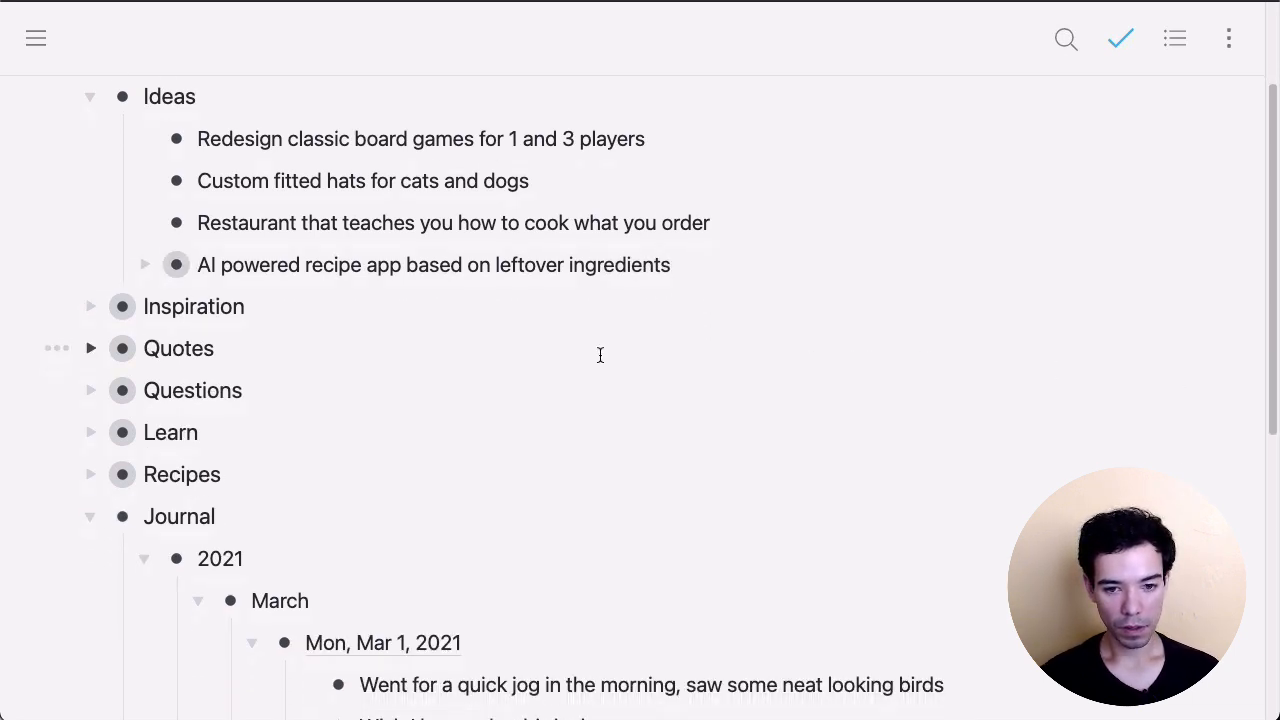
pyautogui.scroll(4, 600, 354)
pyautogui.click(90, 258)
# - Copy the last Mon, Mar 1, 2021 journal bullet, the quote about "if it's worth doing", as a mirror
pyautogui.scroll(-5, 954, 323)
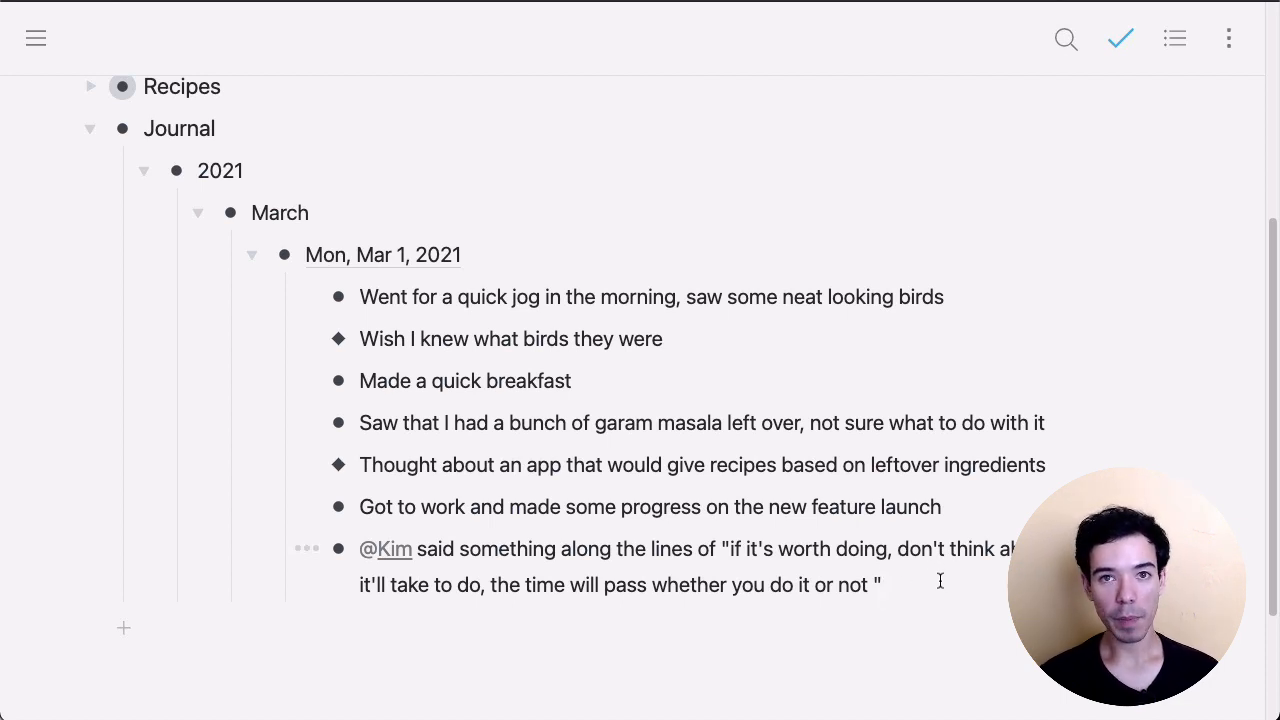
pyautogui.scroll(1, 940, 581)
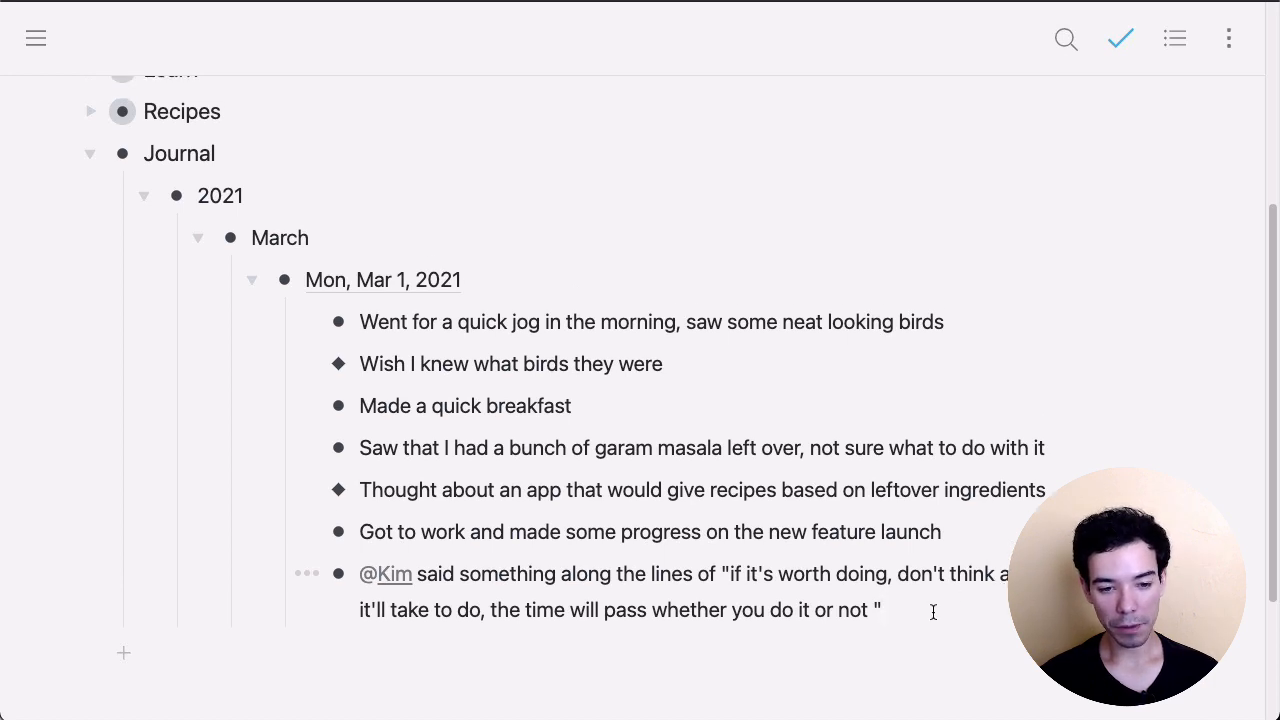
pyautogui.scroll(1, 933, 612)
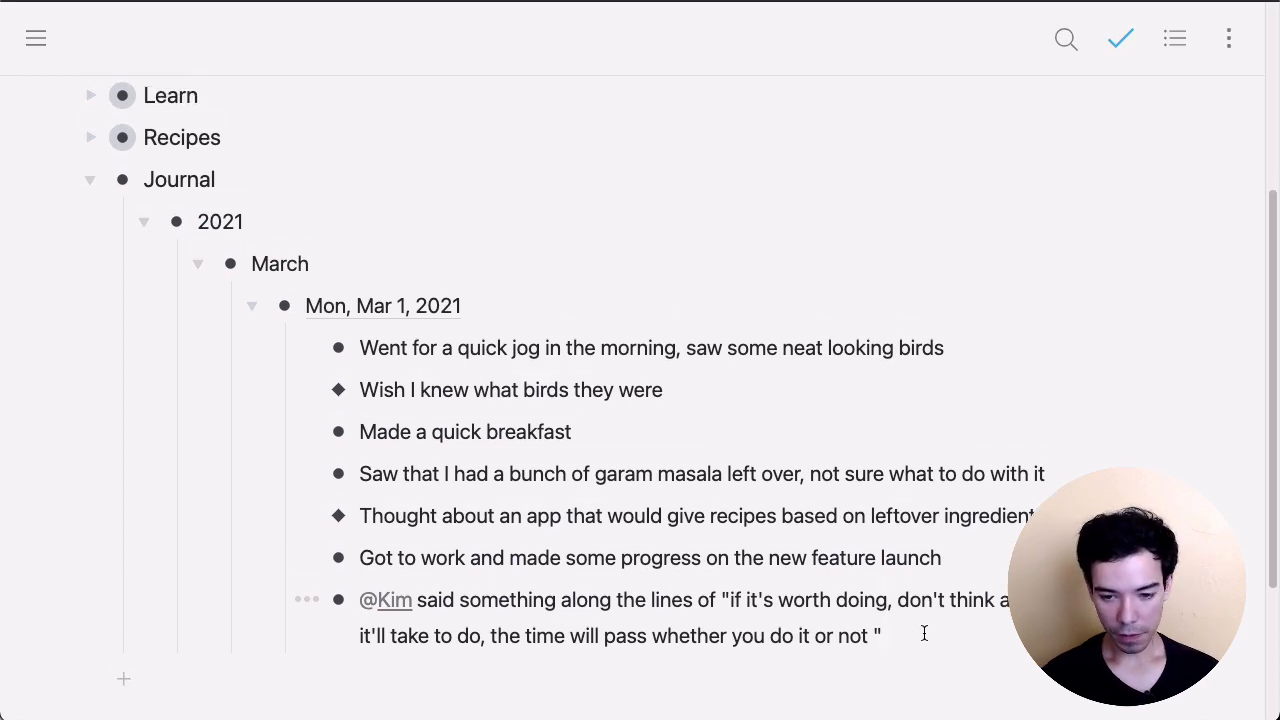
pyautogui.press('super+shift+c')
# - Expand Quotes and paste the copied mirror as a new child bullet under Interesting
pyautogui.scroll(3, 726, 483)
pyautogui.scroll(2, 222, 398)
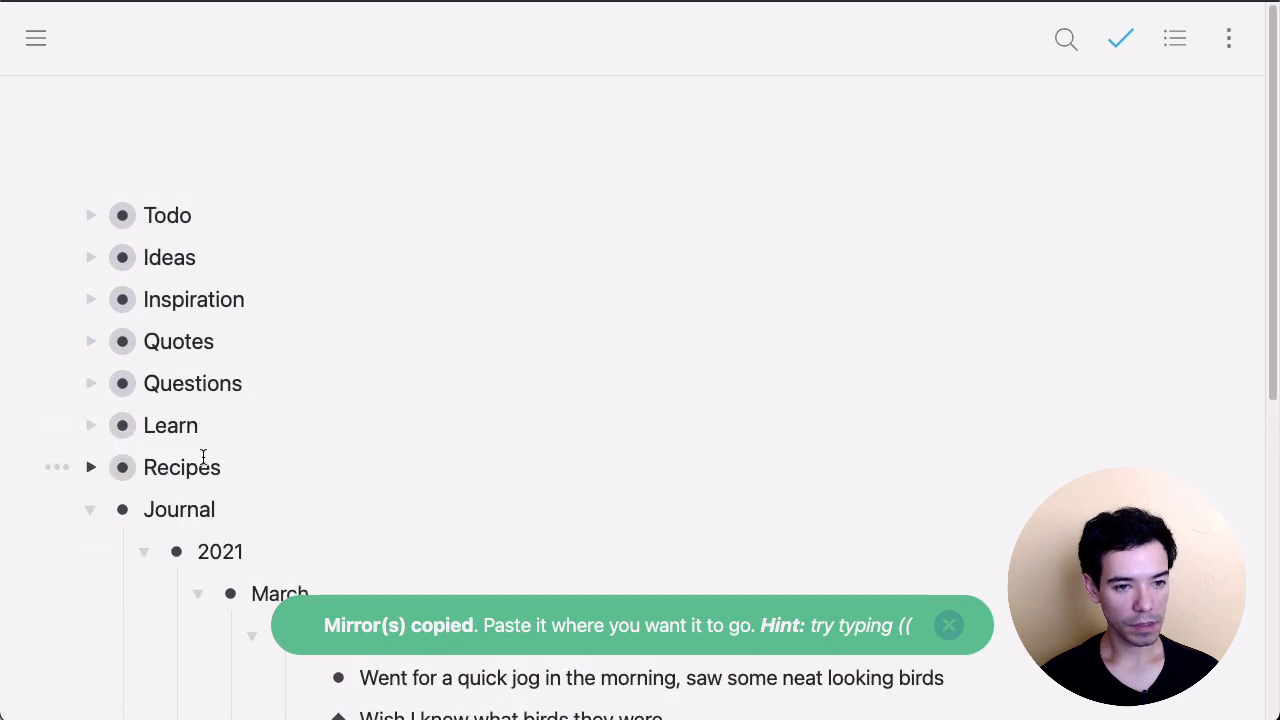
pyautogui.click(90, 341)
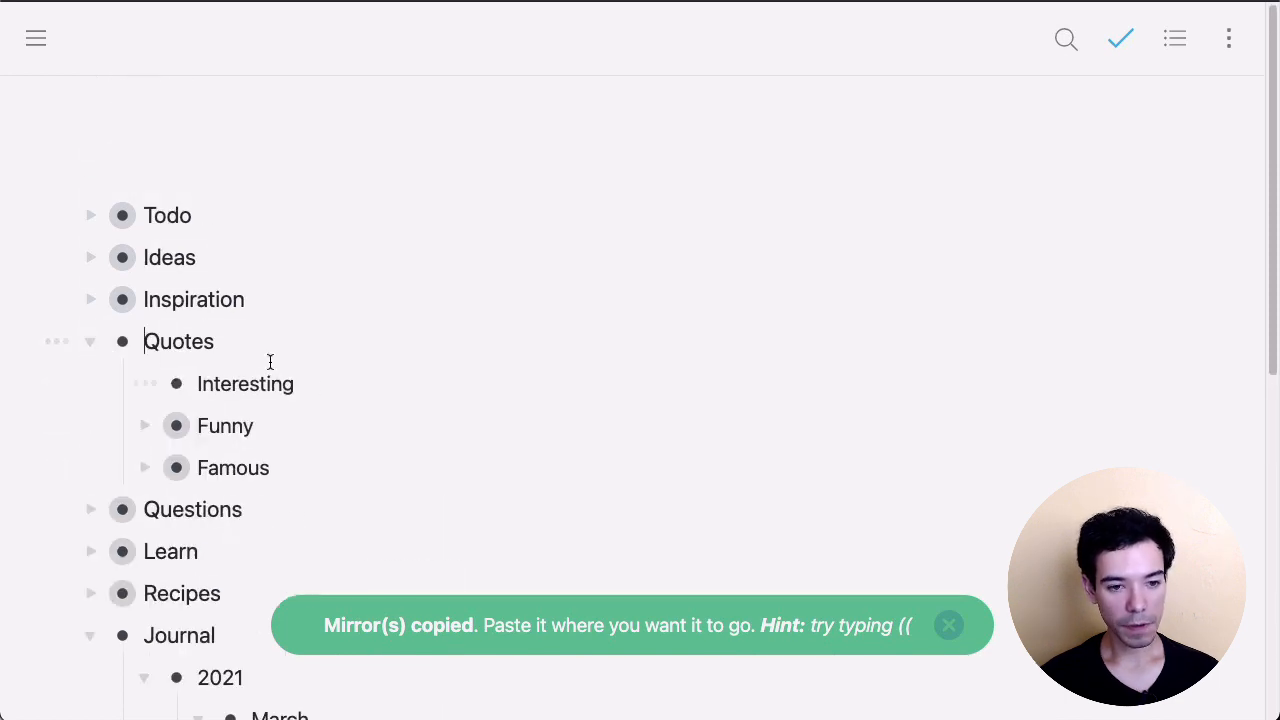
pyautogui.click(319, 384)
pyautogui.press('Return')
pyautogui.press('Tab')
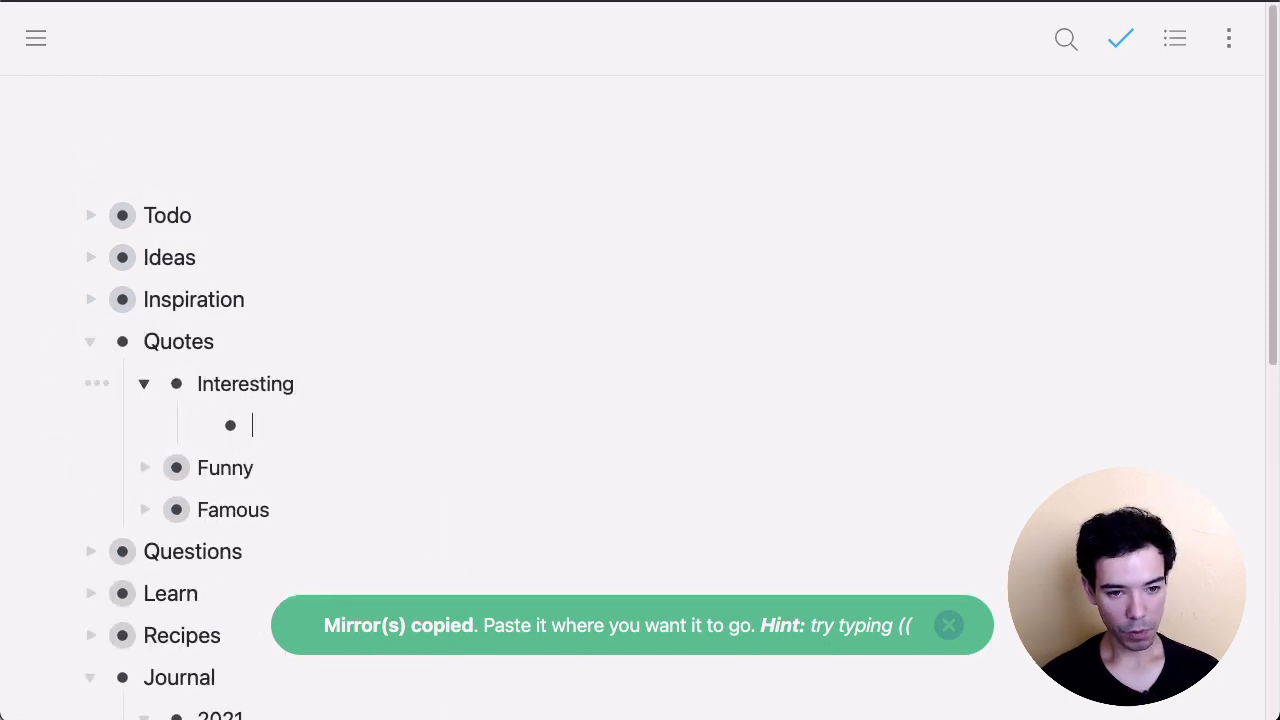
pyautogui.press('super+v')
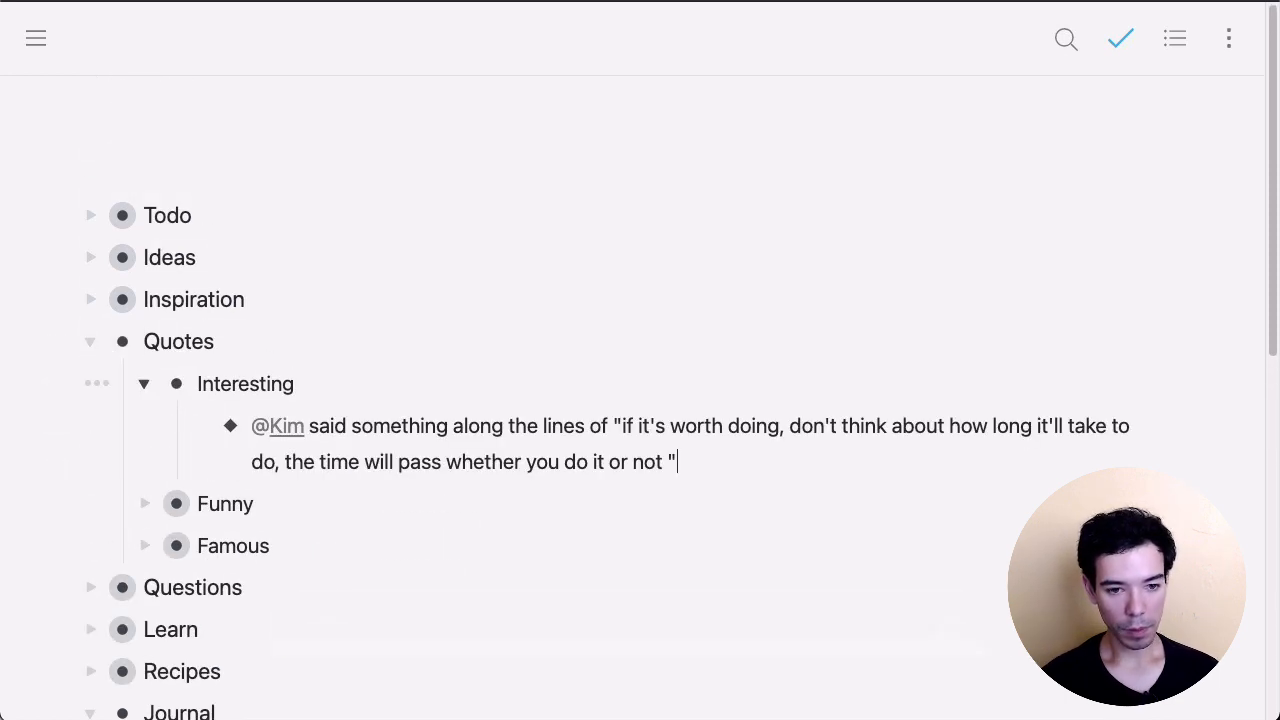
# - Collapse Interesting and Quotes, and return to the Mon, Mar 1, 2021 journal entries
pyautogui.click(145, 385)
pyautogui.click(90, 344)
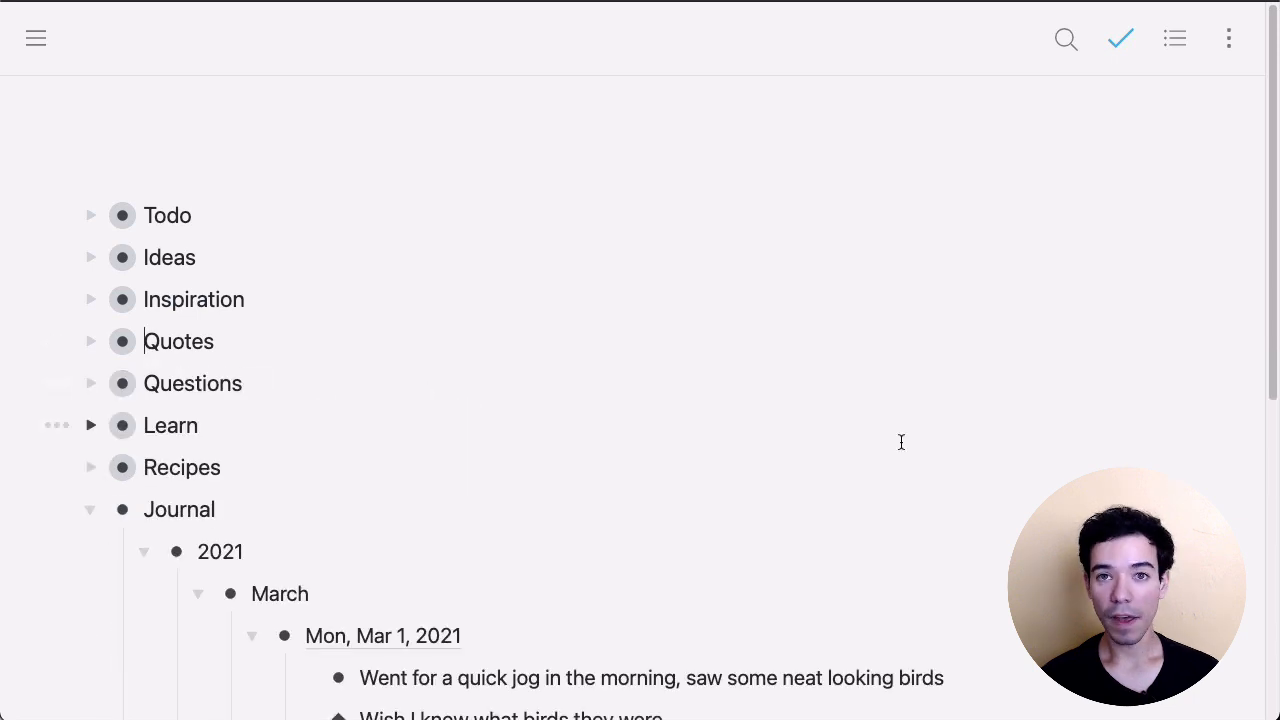
pyautogui.scroll(-10, 901, 442)
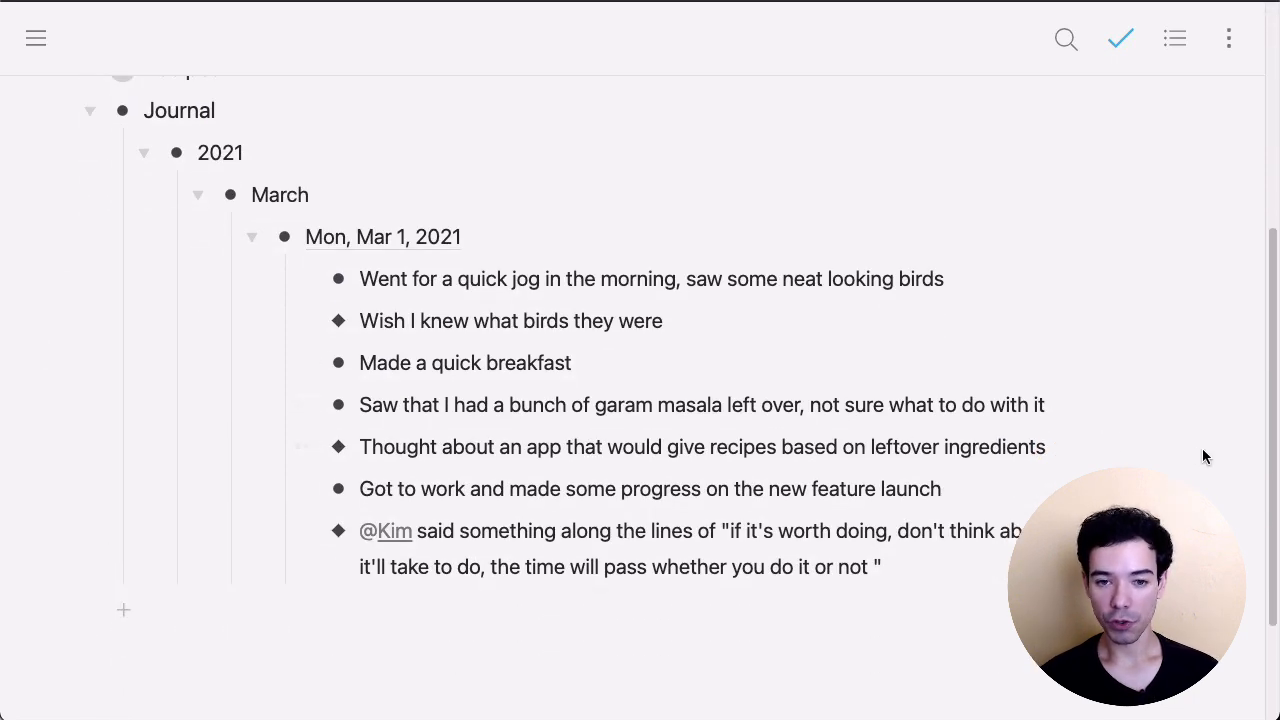